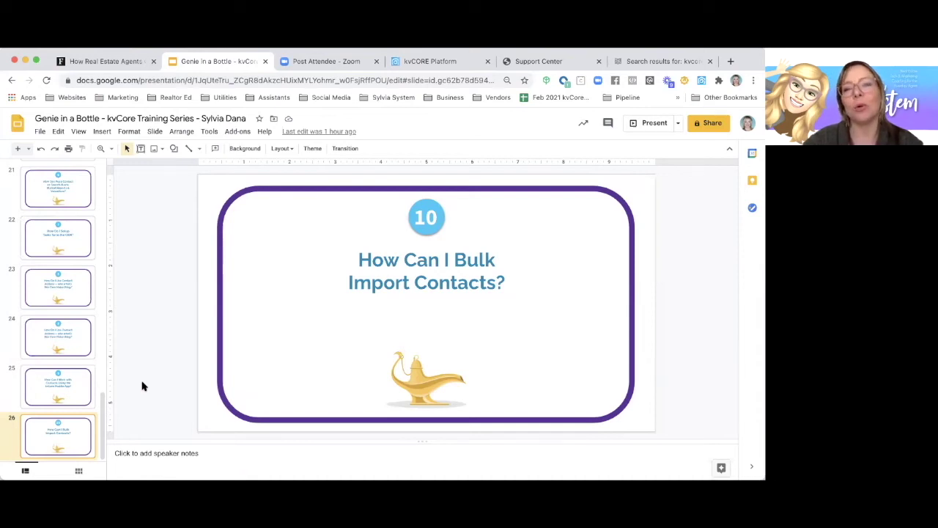
Open the kvCORE-Lead-Import-Template spreadsheet from the copied link in a new browser tab.
left_click(730, 61)
key("super+v")
key("Return")
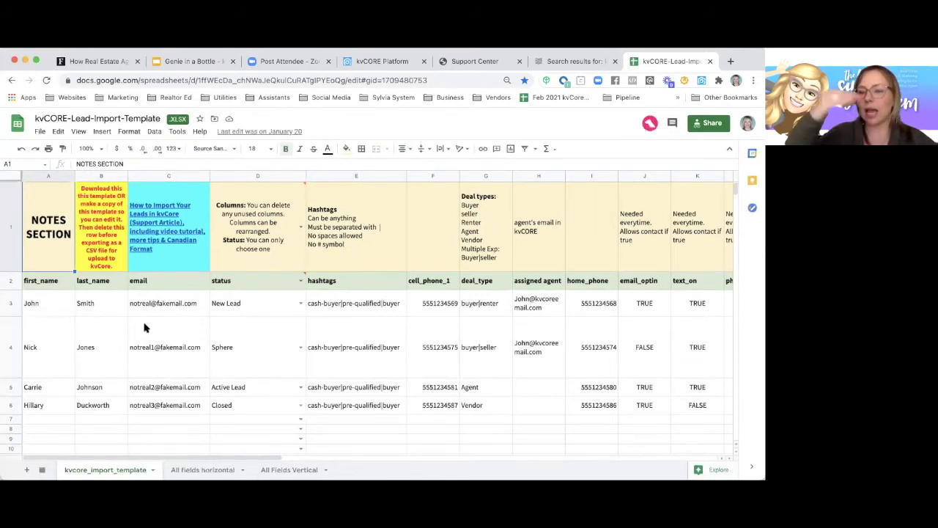
mouse_move(145, 328)
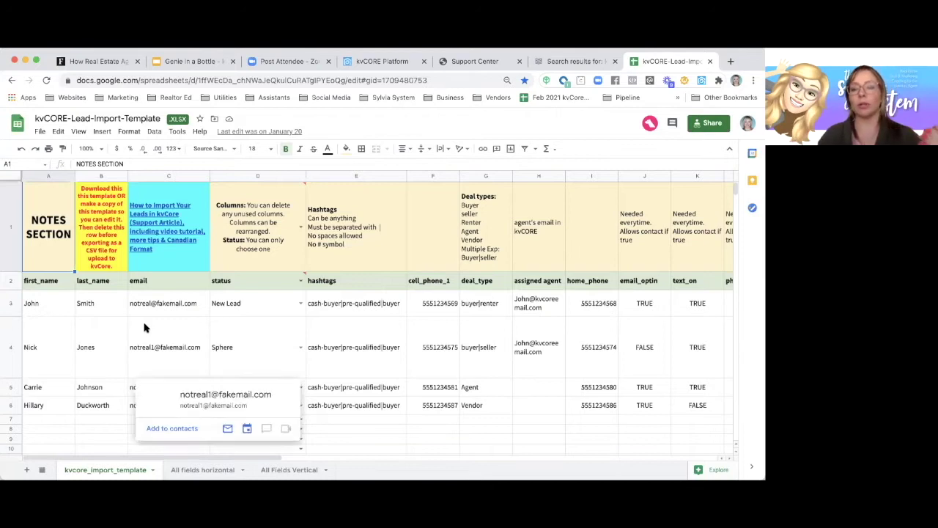
Switch to the kvCORE Platform, dismiss the support chat, and open the Lead Engine's Bulk Import tool.
left_click(367, 61)
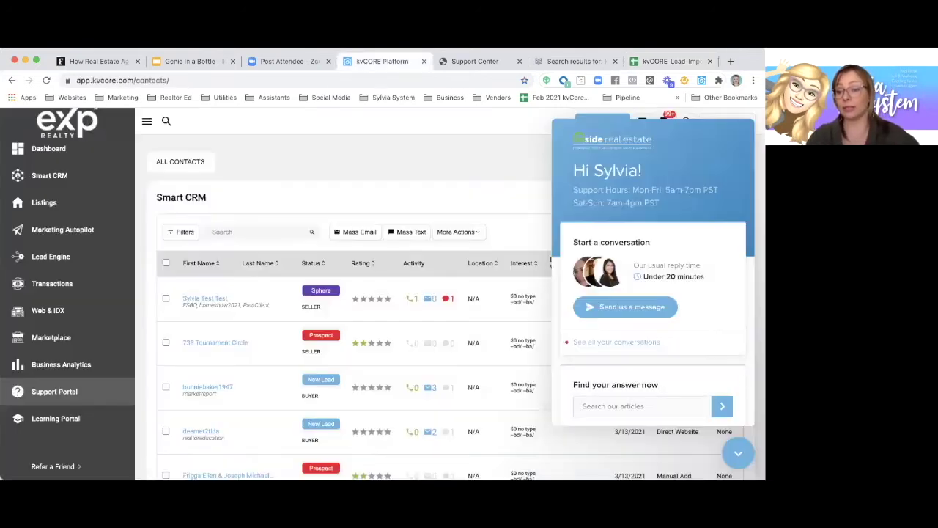
left_click(738, 455)
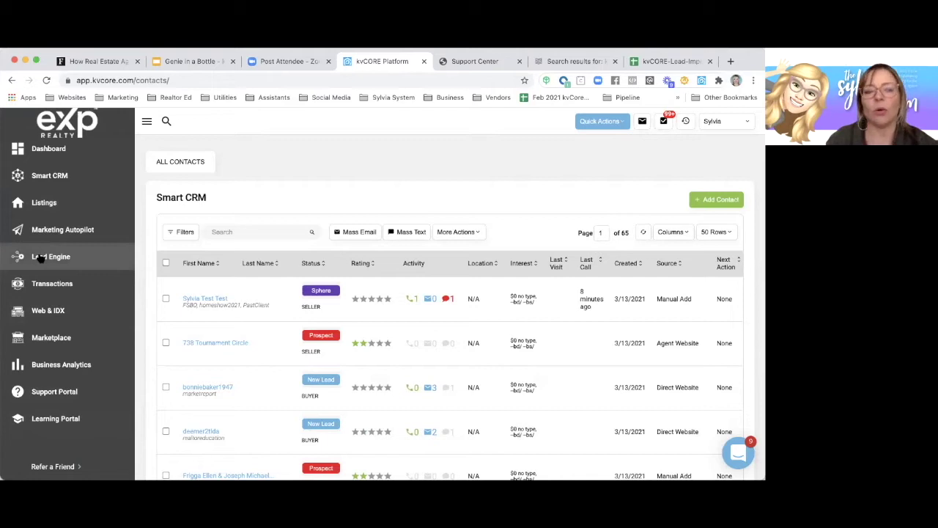
left_click(40, 258)
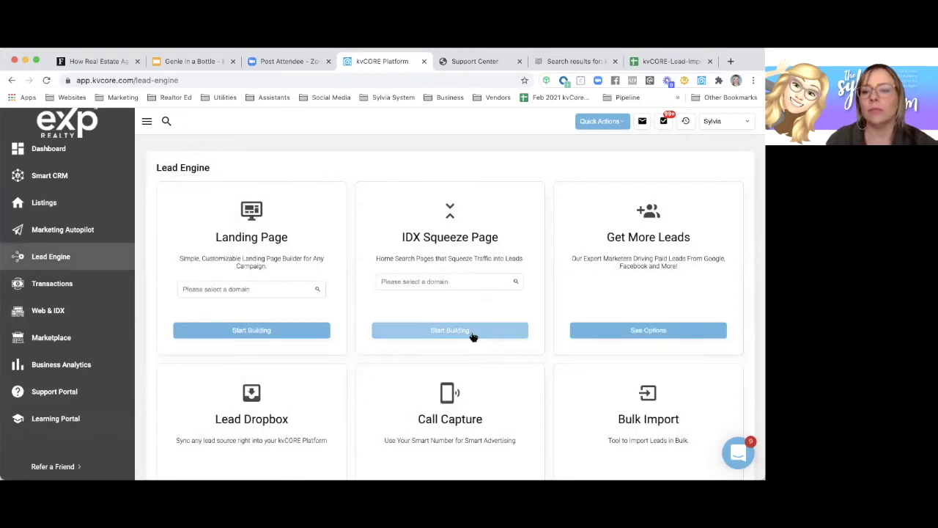
scroll(473, 337, "down", 3)
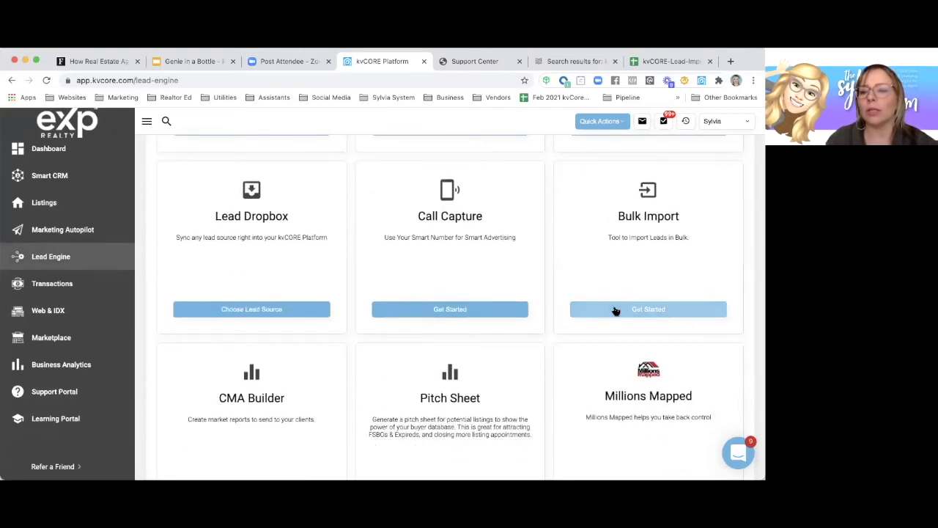
left_click(616, 311)
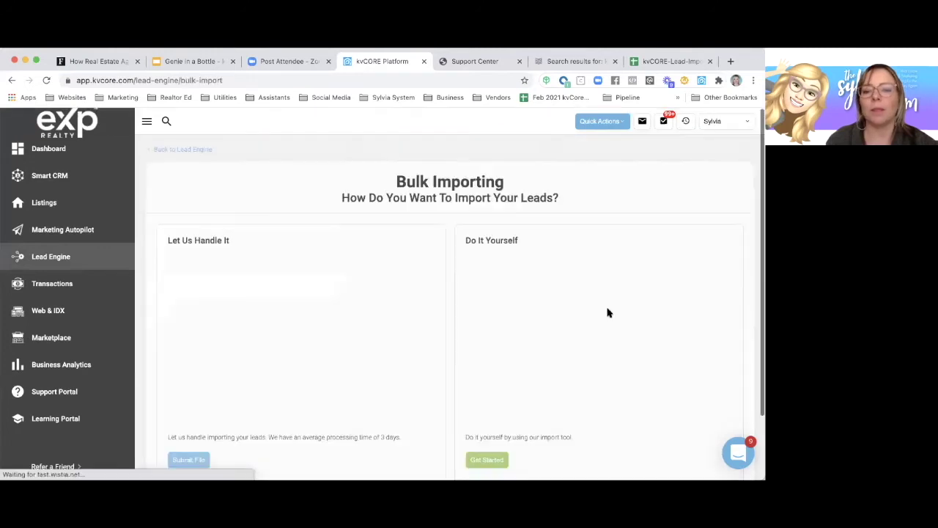
Open the article about importing leads from the Do It Yourself option and read its Canadian template section and tip.
scroll(440, 330, "down", 2)
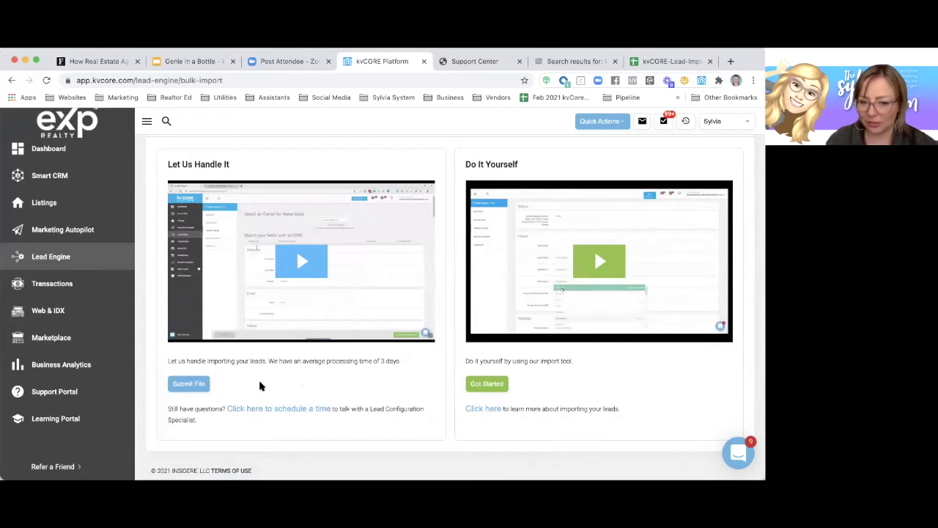
left_click(187, 387)
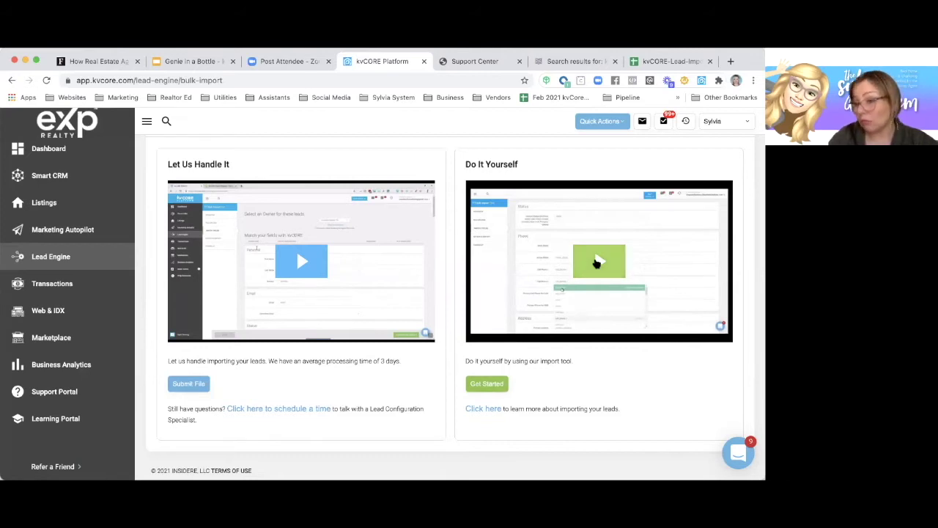
left_click(487, 409)
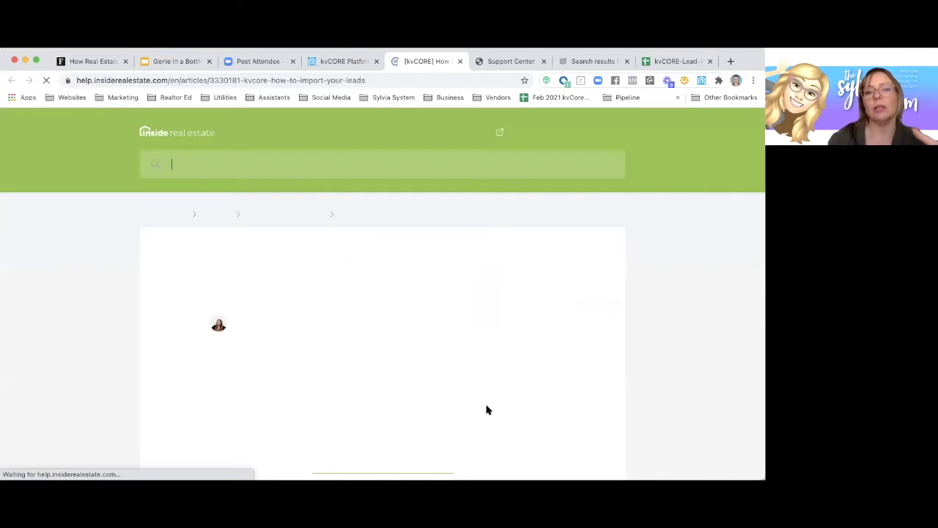
scroll(209, 272, "down", 10)
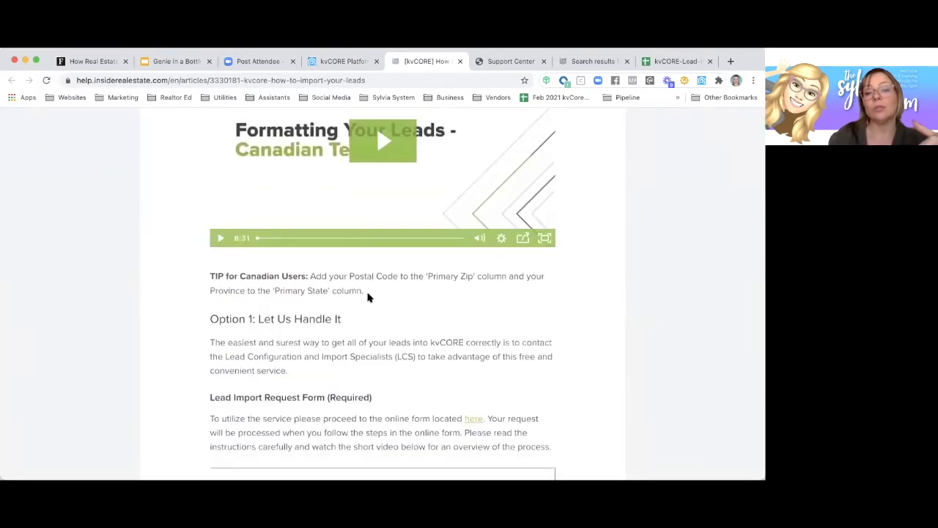
triple_click(368, 297)
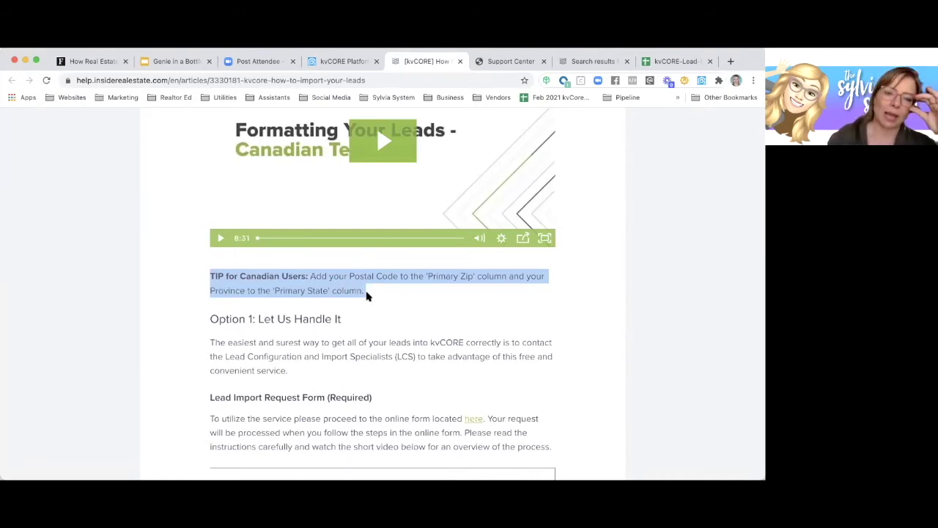
scroll(368, 297, "up", 3)
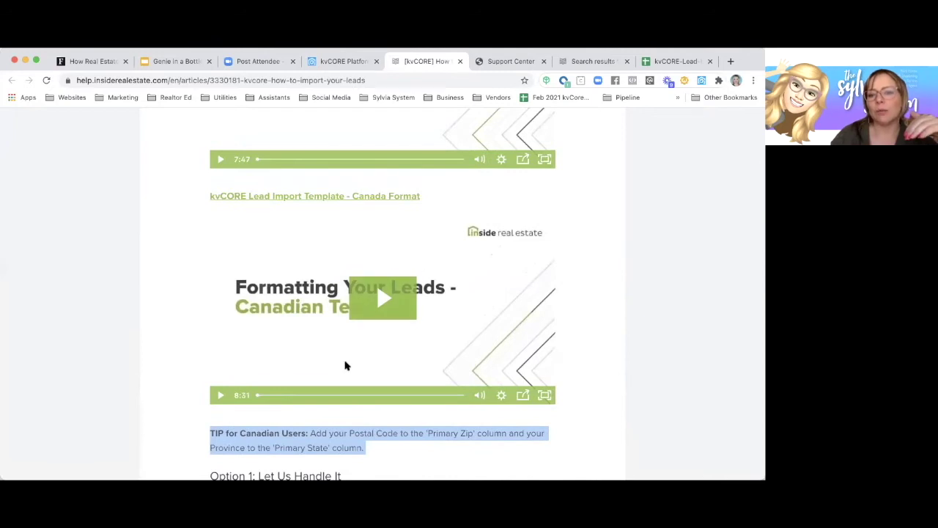
scroll(325, 310, "down", 3)
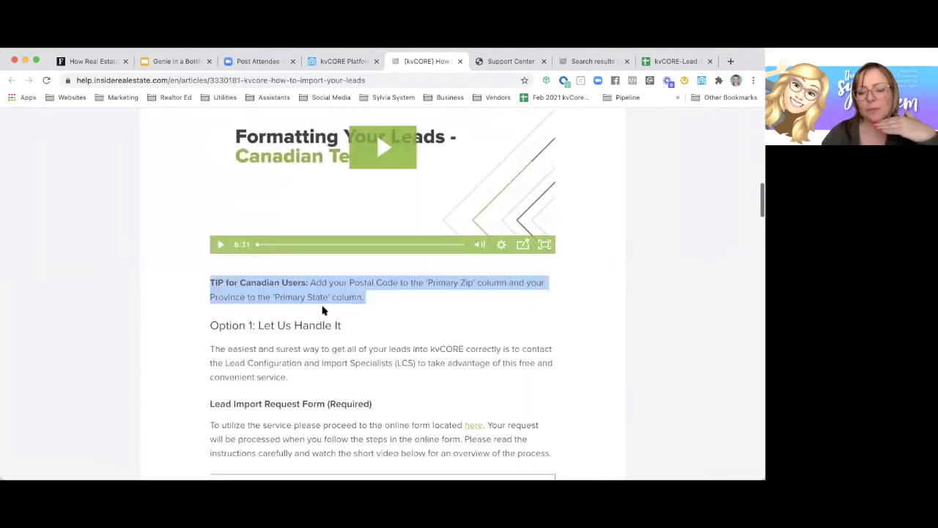
scroll(322, 311, "up", 3)
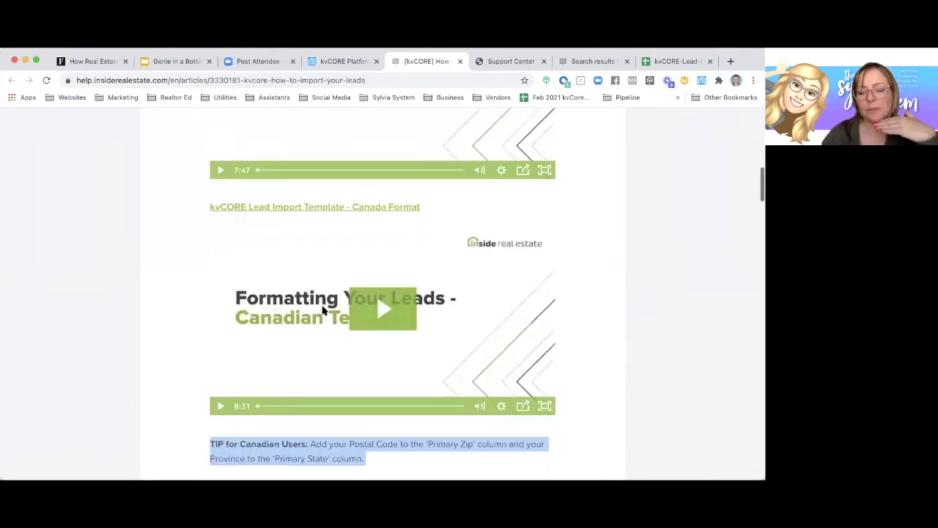
scroll(398, 230, "up", 15)
Return to the lead import template and examine the notes row and its instruction about copying the file.
key("super+9")
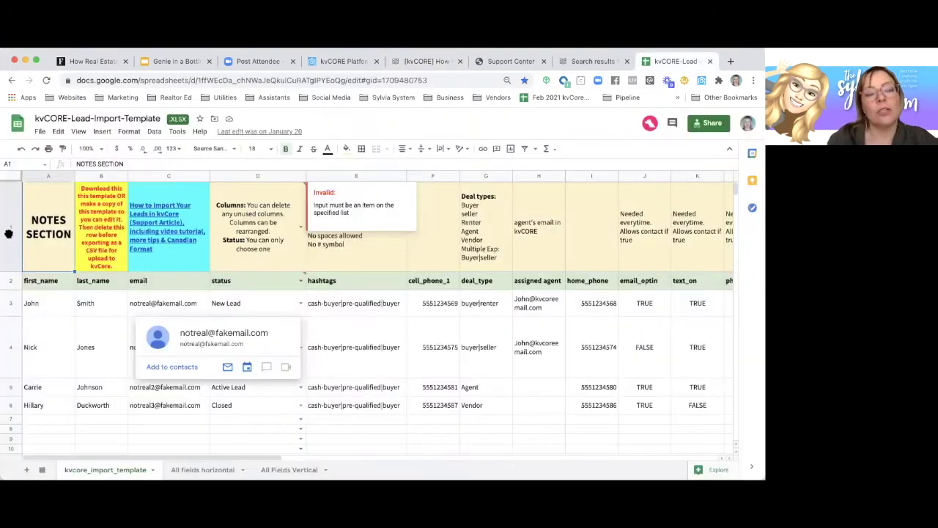
left_click(8, 233)
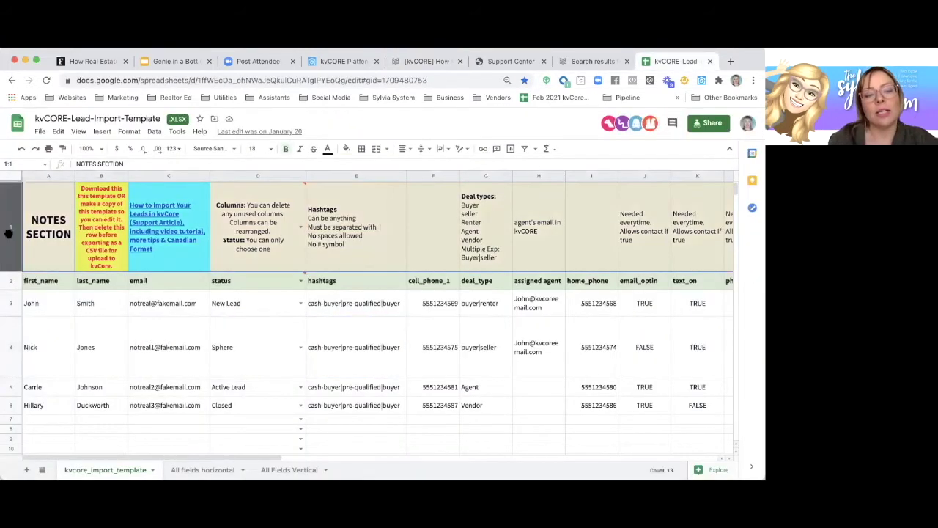
left_click(83, 261)
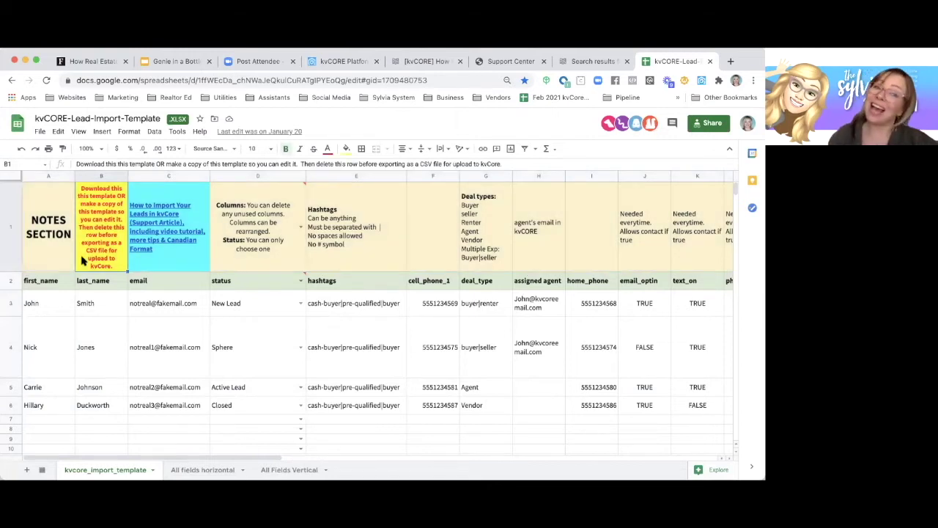
left_click(40, 134)
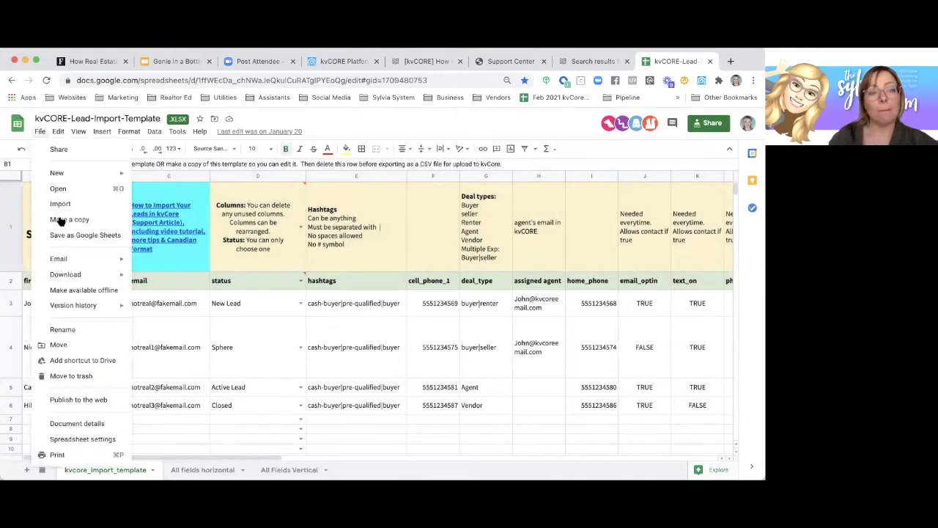
left_click(61, 220)
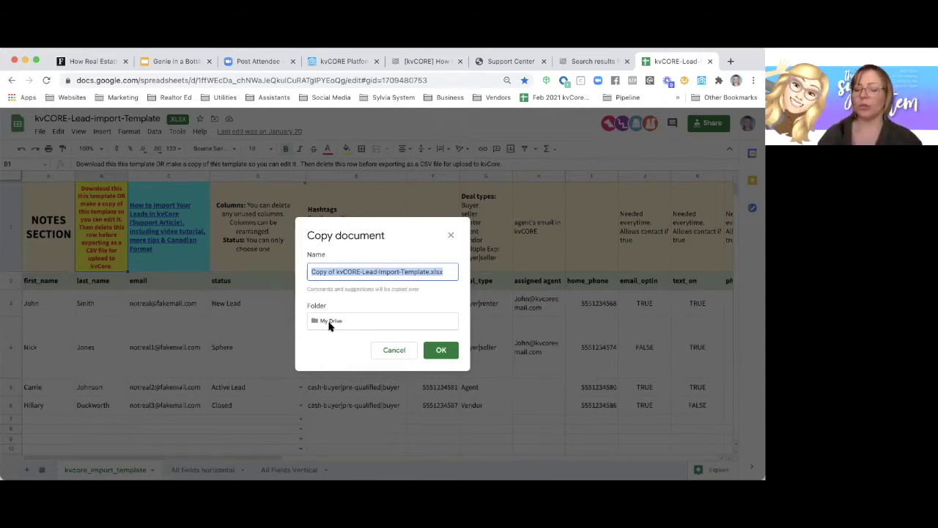
key("Escape")
Examine the support article and column notes, and go through the header fields from last_name to deal_type.
left_click(174, 242)
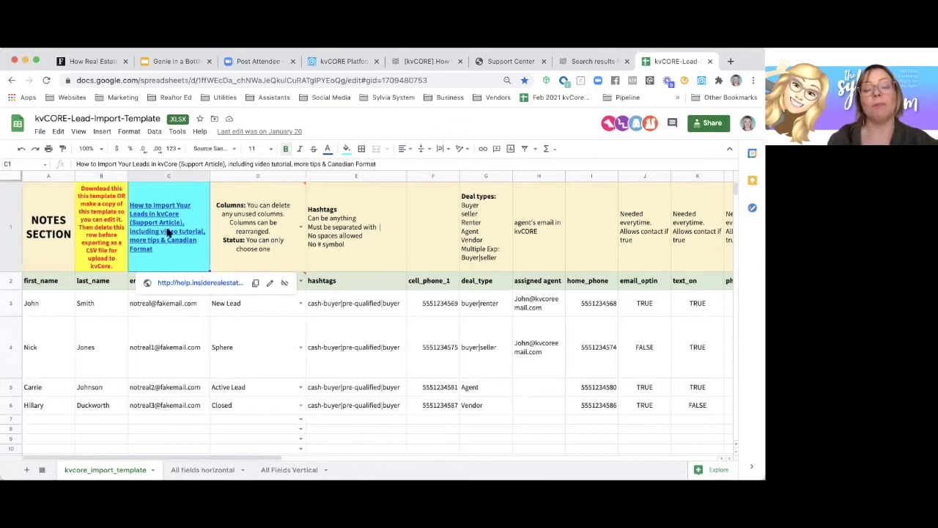
left_click(254, 257)
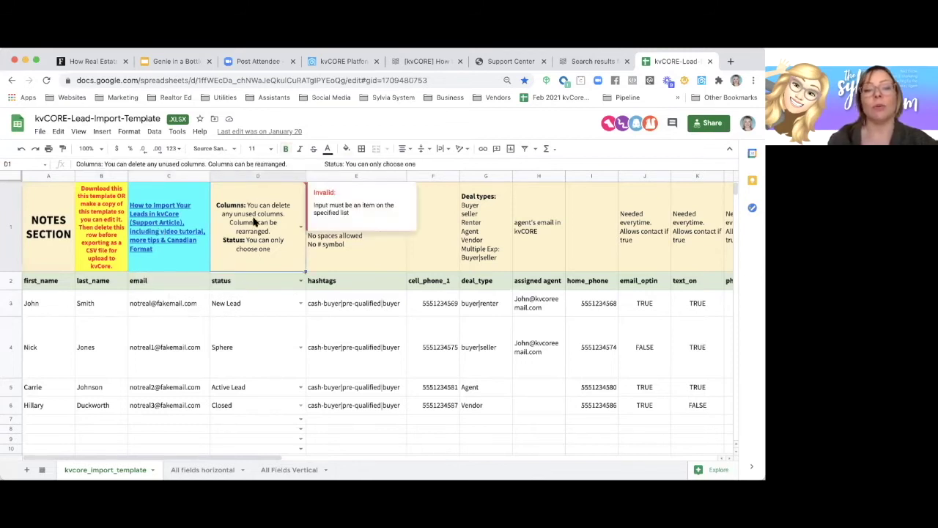
left_click(92, 288)
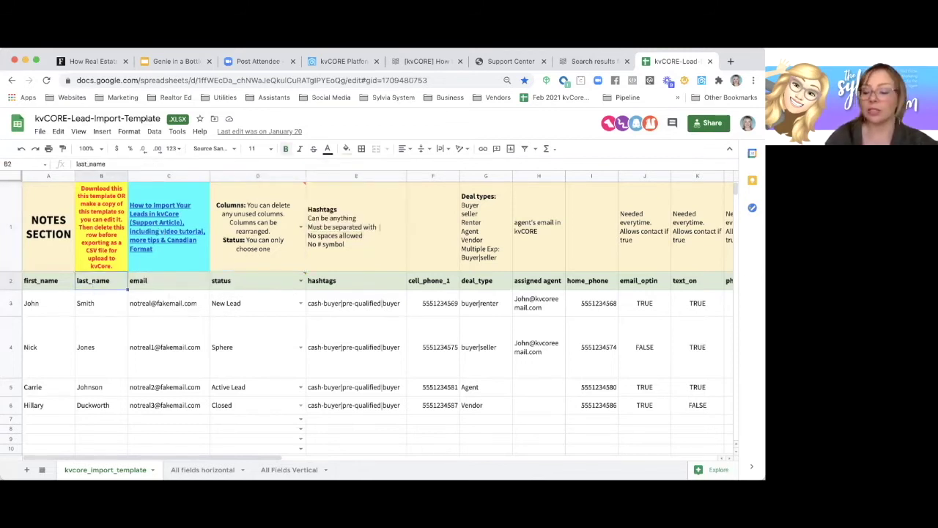
key("Right")
key("Right")
key("Right")
key("Right")
key("Right")
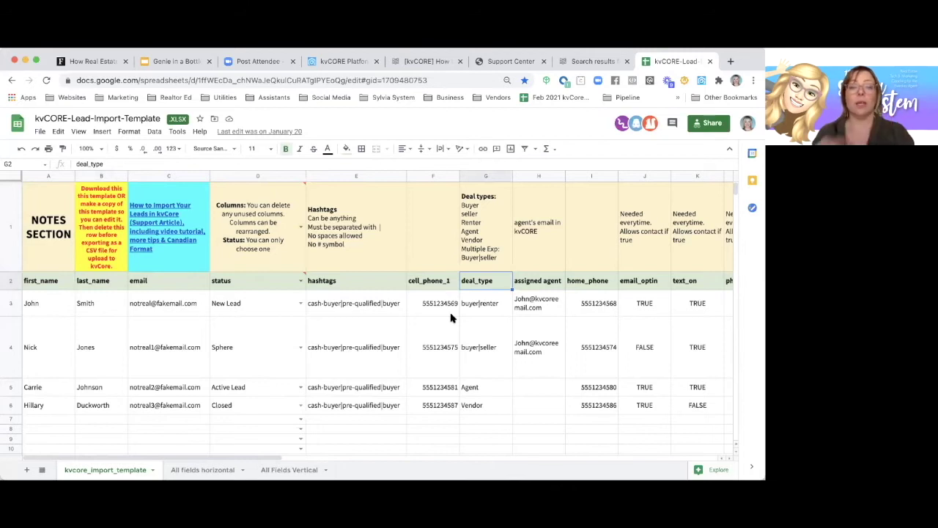
Review the first_name, last_name, email and status headers, and check the status options available for the first sample contact.
left_click(253, 282)
left_click(47, 281)
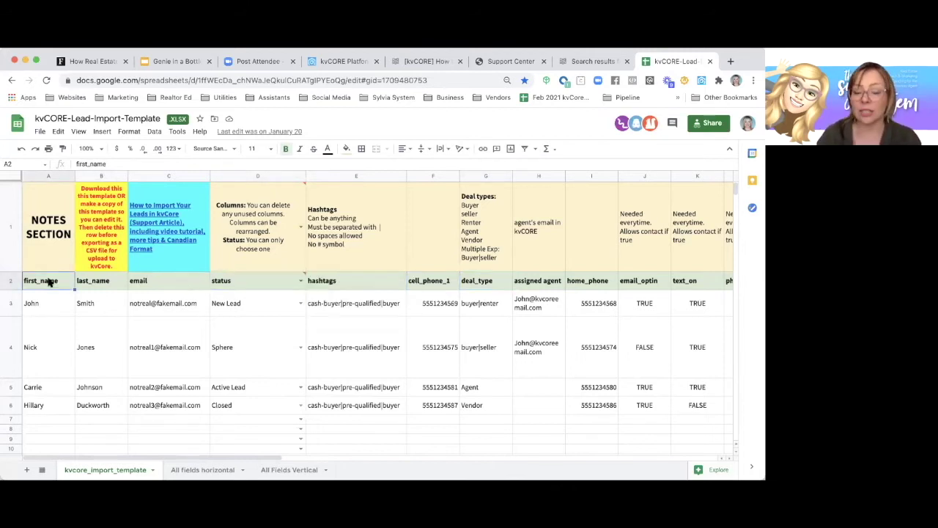
left_click(85, 280)
left_click(160, 282)
left_click(238, 290)
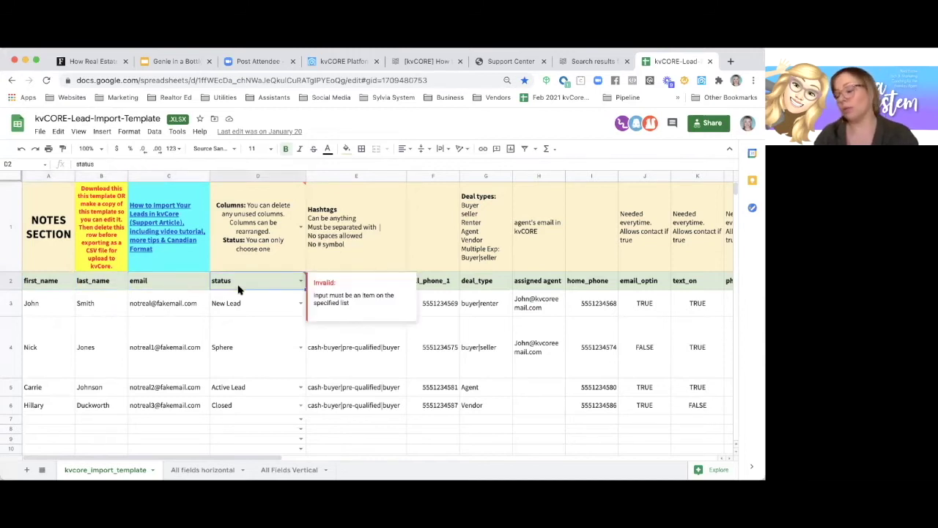
left_click(264, 299)
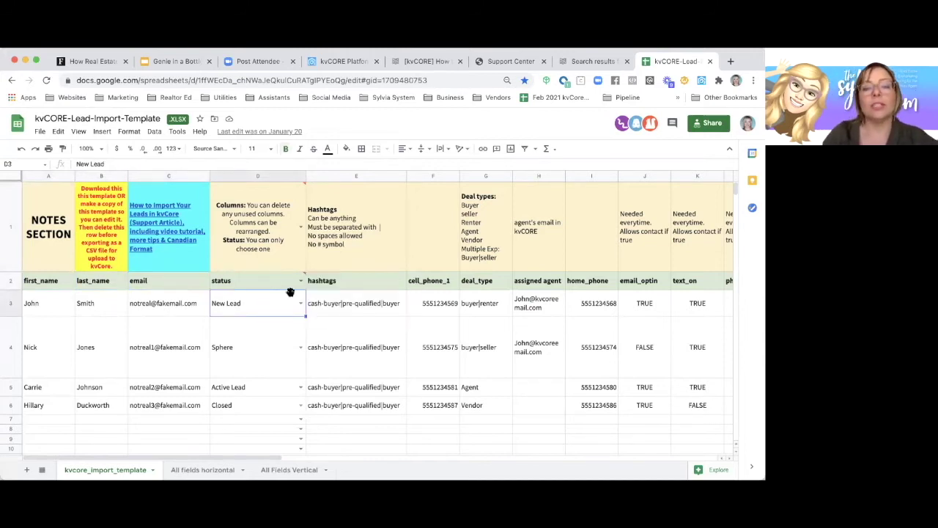
left_click(300, 303)
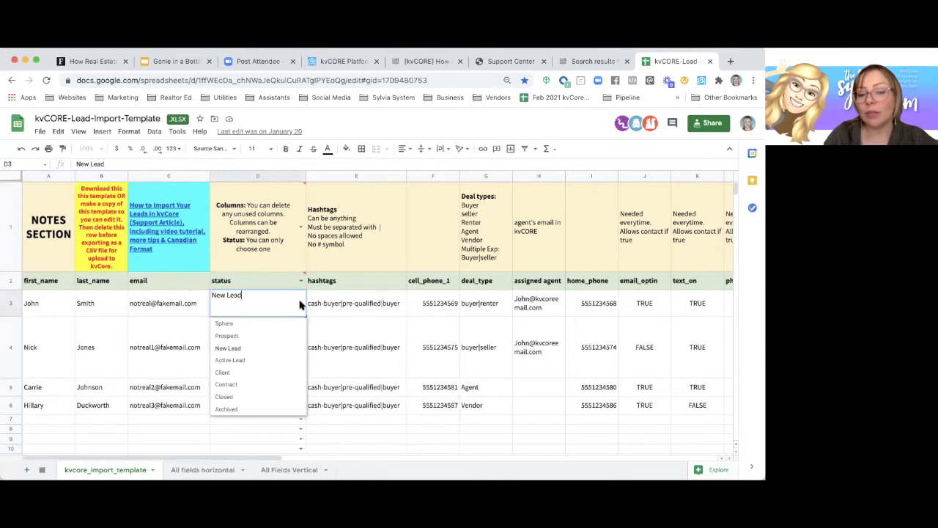
left_click(183, 357)
left_click(299, 349)
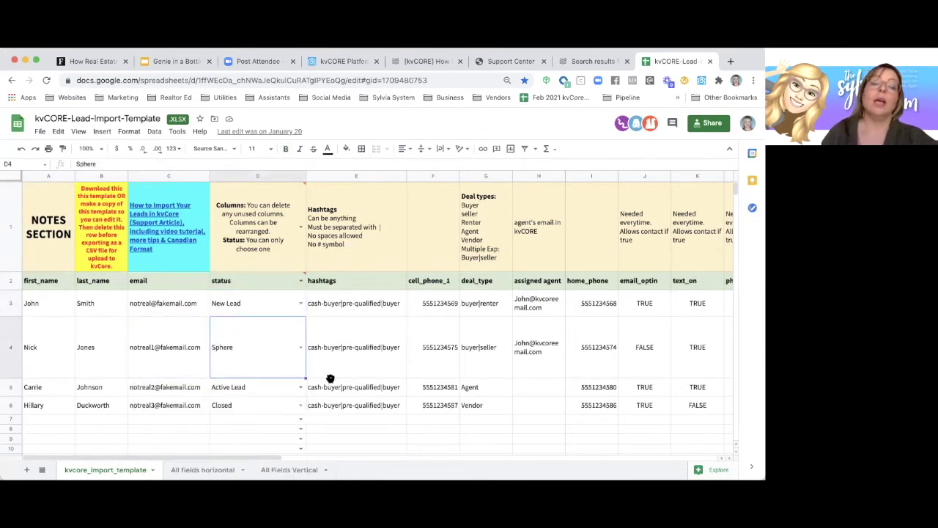
Remove the hyphens from the first sample contact's hashtags so they read cashbuyer|prequalified|buyer.
left_click(330, 381)
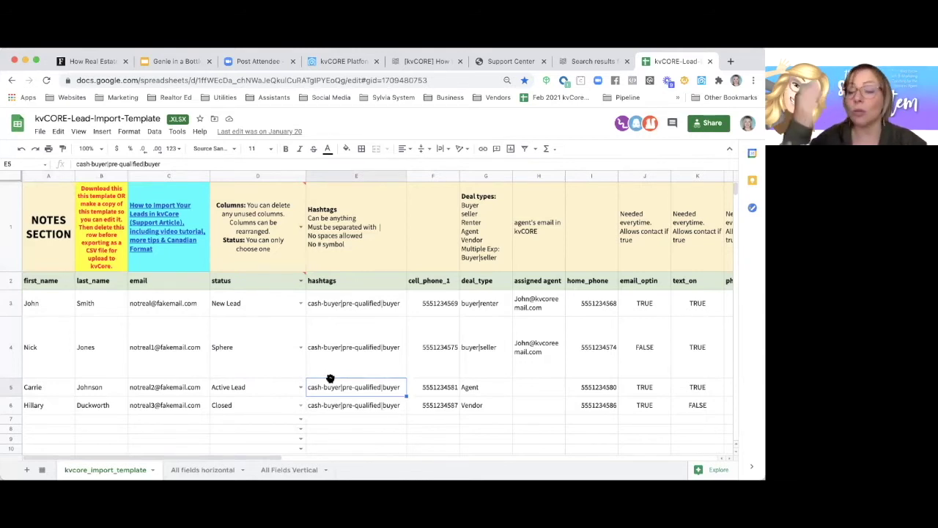
left_click(326, 308)
double_click(322, 308)
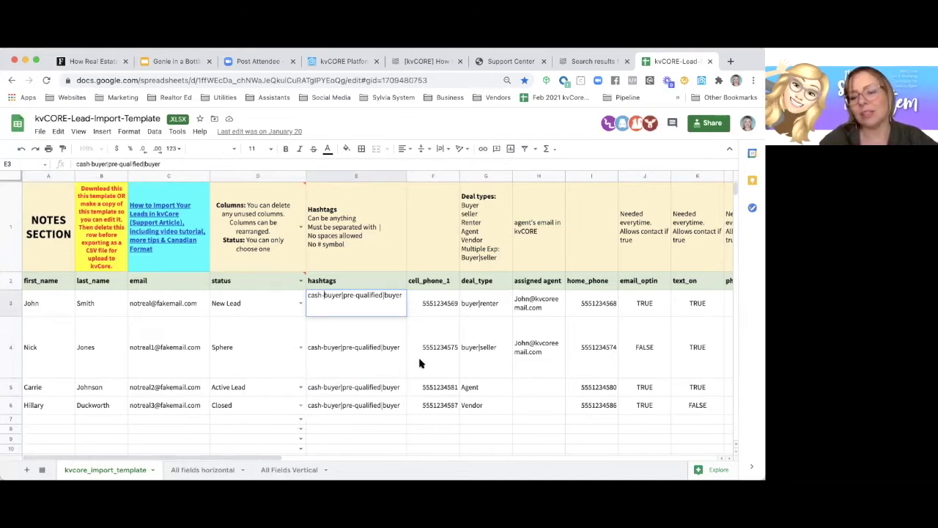
key("BackSpace")
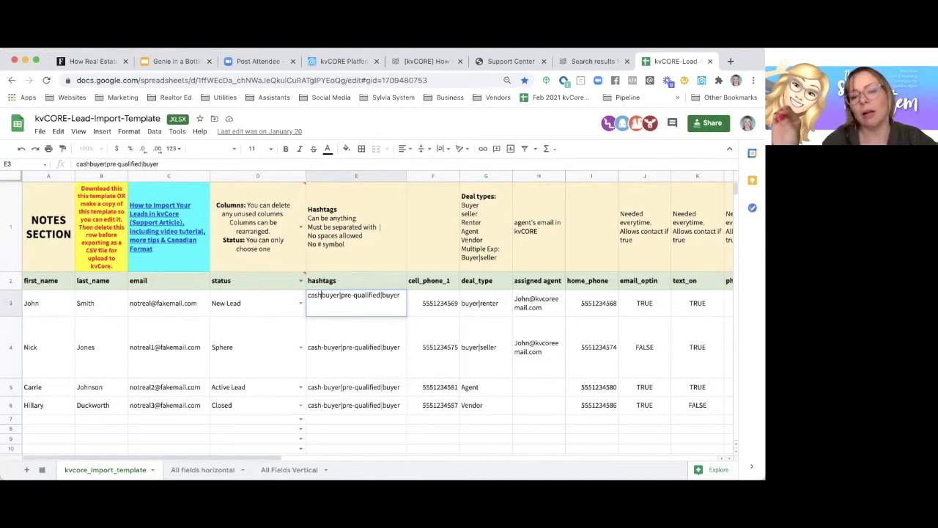
key("BackSpace")
left_click(312, 223)
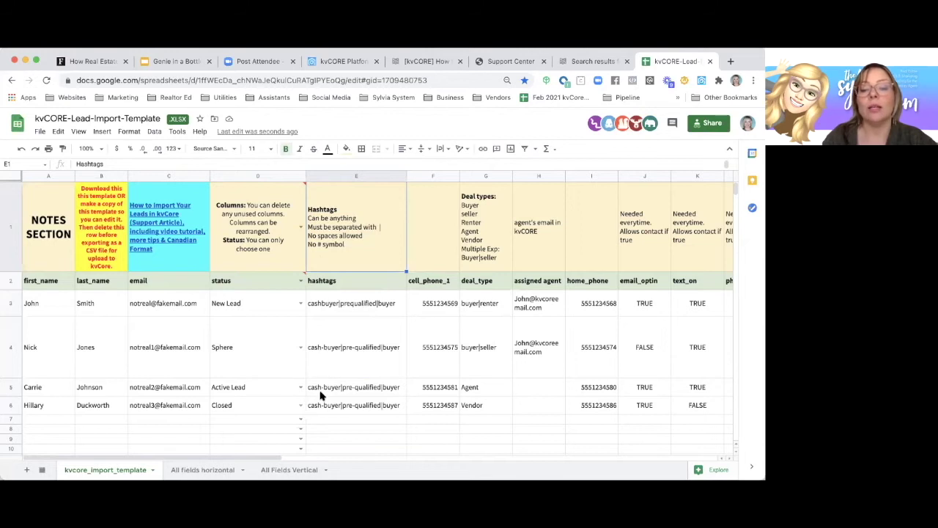
Replace the first sample contact's hashtags with pastclient|family|calendar2020|spherehomeowner.
left_click(325, 306)
double_click(324, 306)
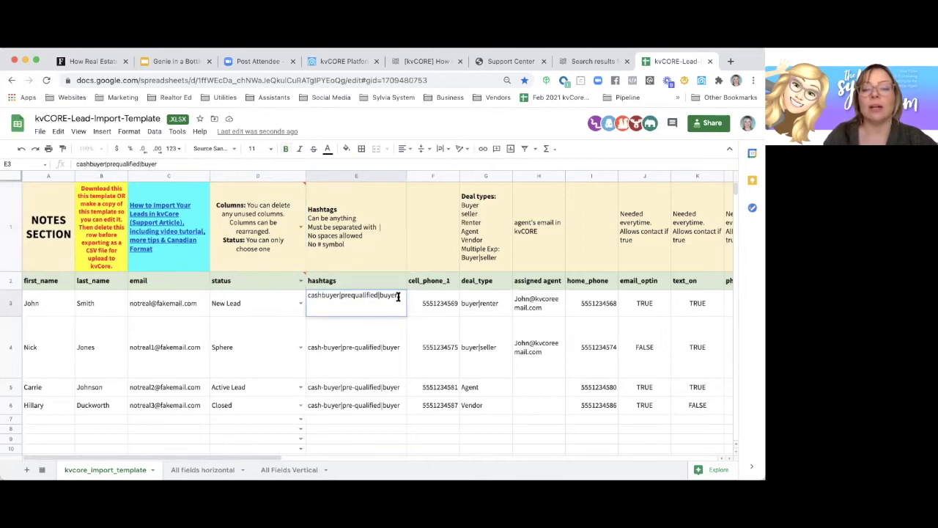
key("ctrl+a")
type("pastclient")
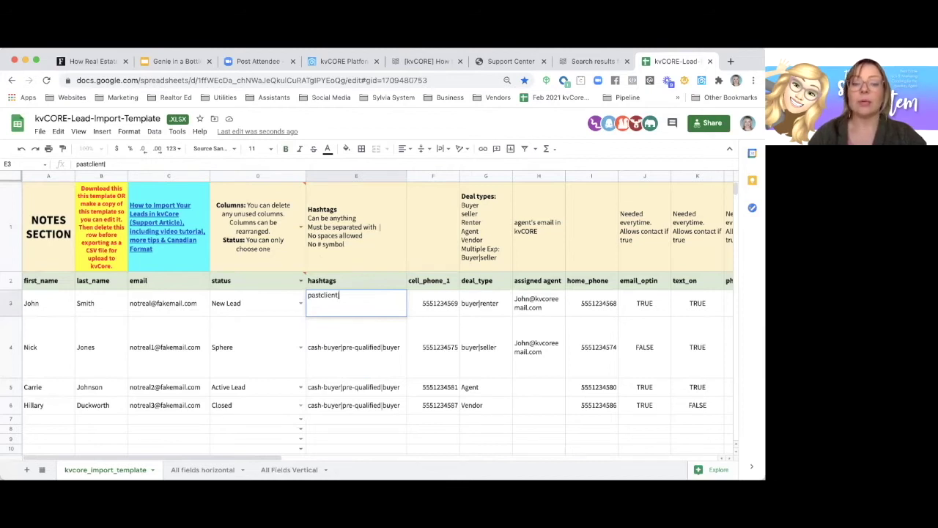
type("|f")
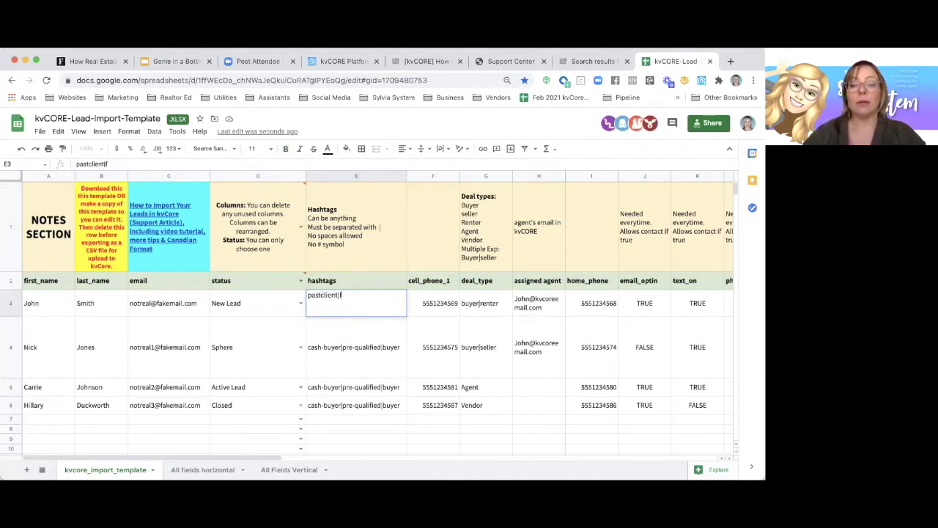
type("amily")
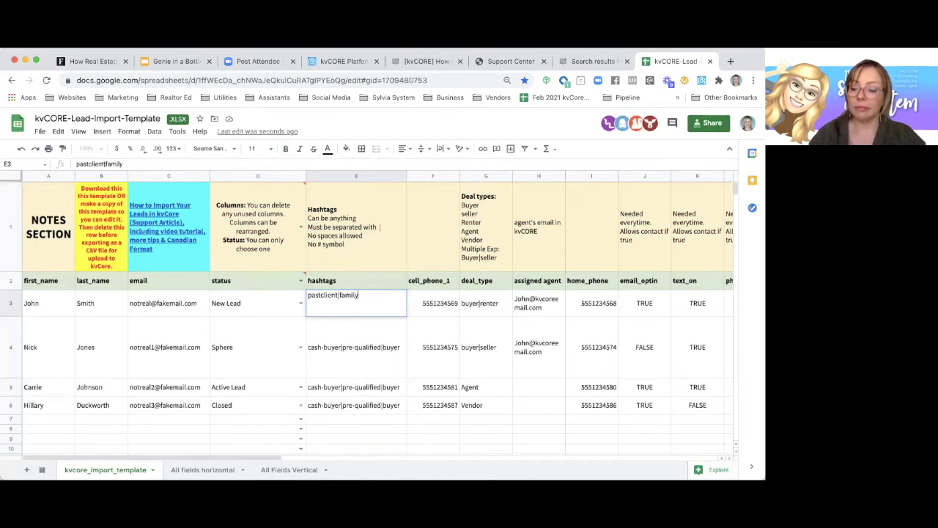
type("|")
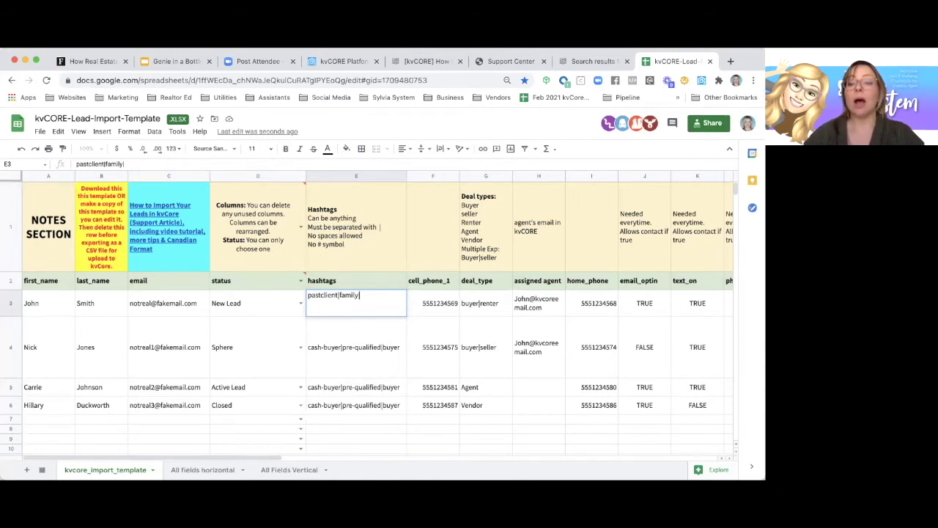
type("calen")
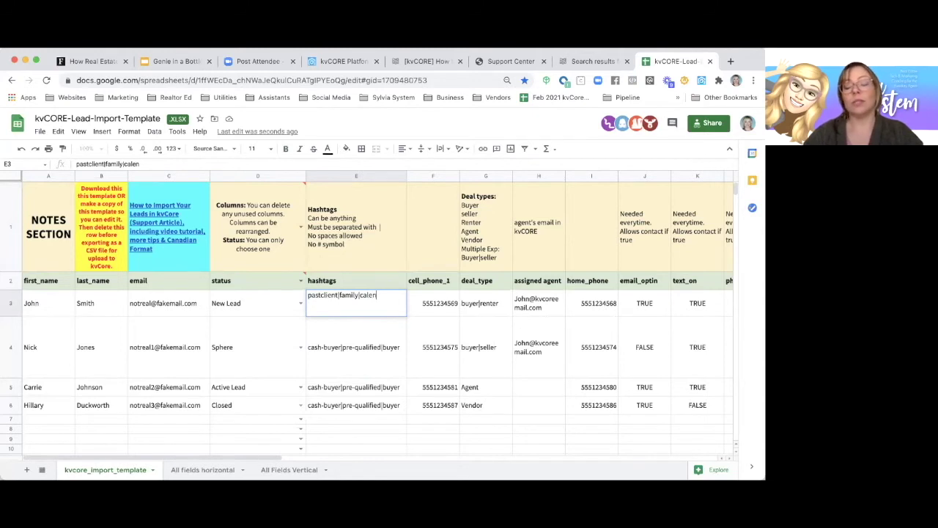
type("dar")
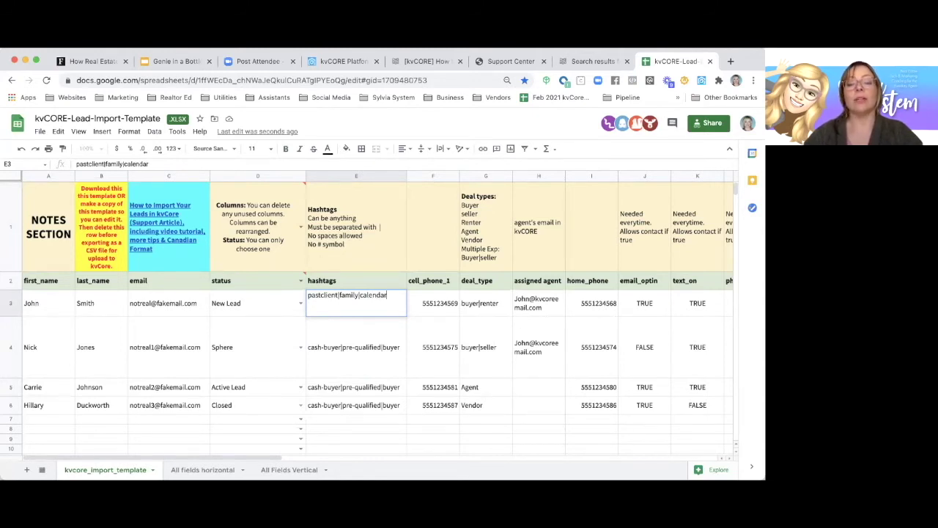
type("2020|spherehomeowner")
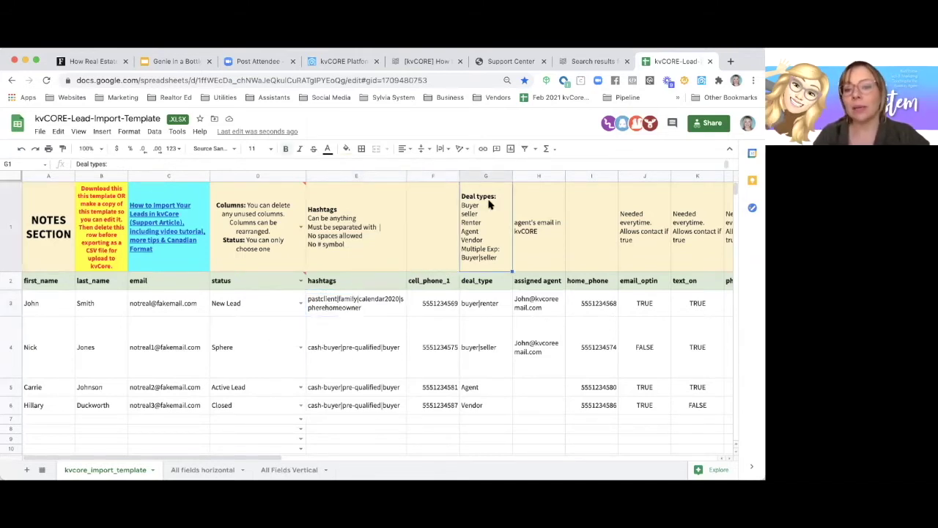
Examine the deal types note and compare it with the deal_type entries of the sample contacts.
left_click(473, 312)
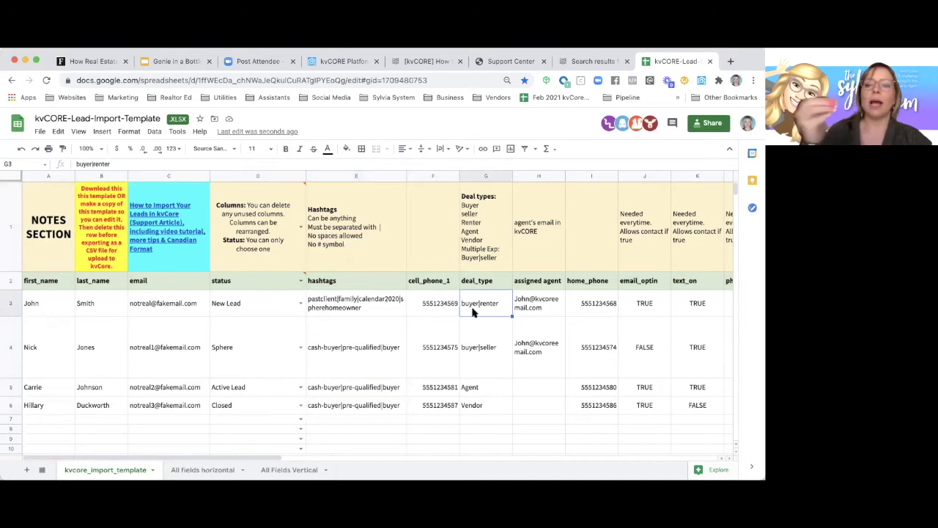
left_click(481, 236)
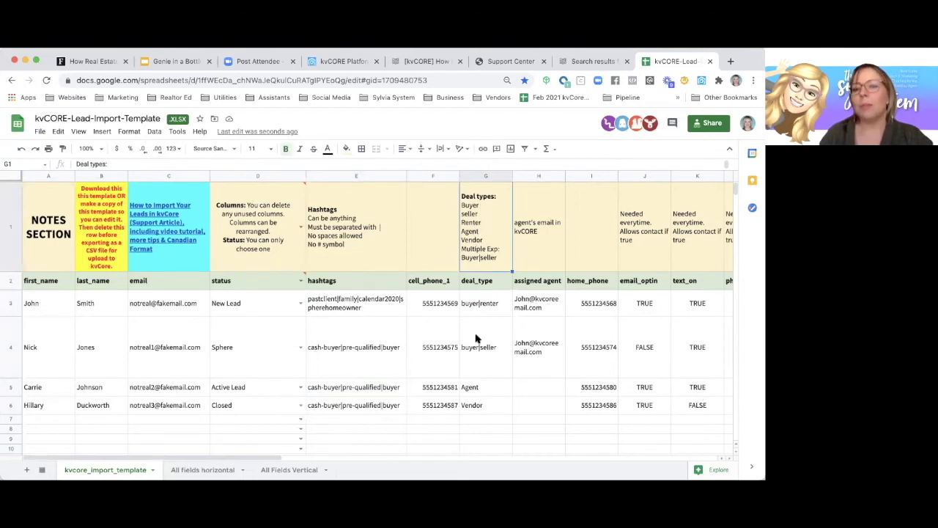
left_click(473, 355)
left_click(475, 314)
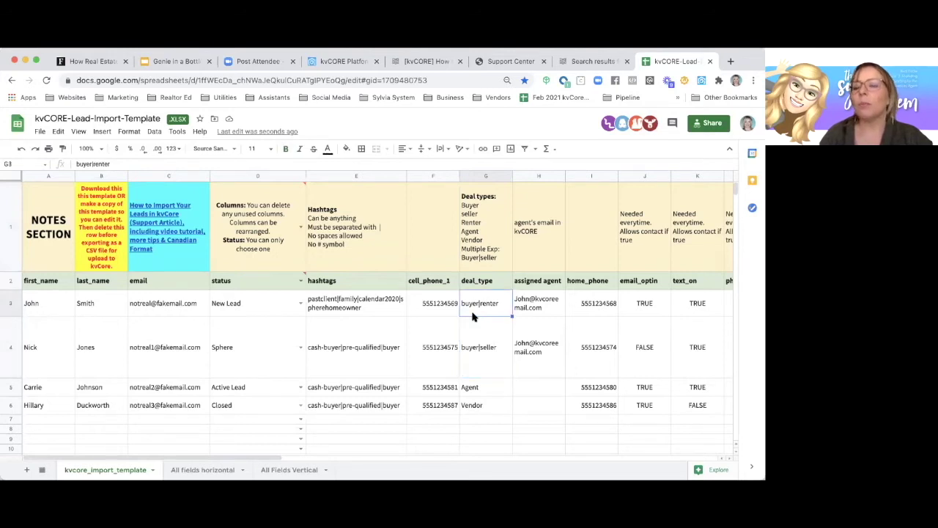
left_click(477, 345)
left_click(474, 388)
left_click(478, 337)
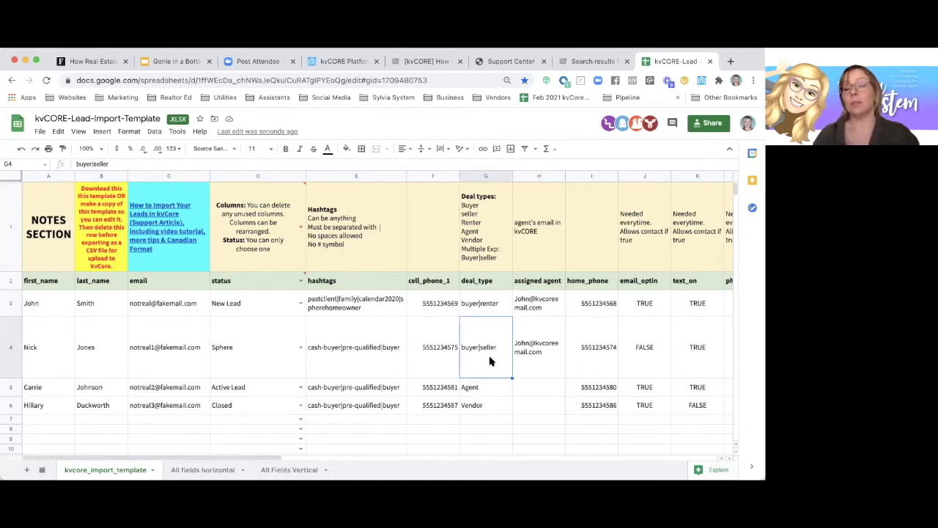
left_click(487, 388)
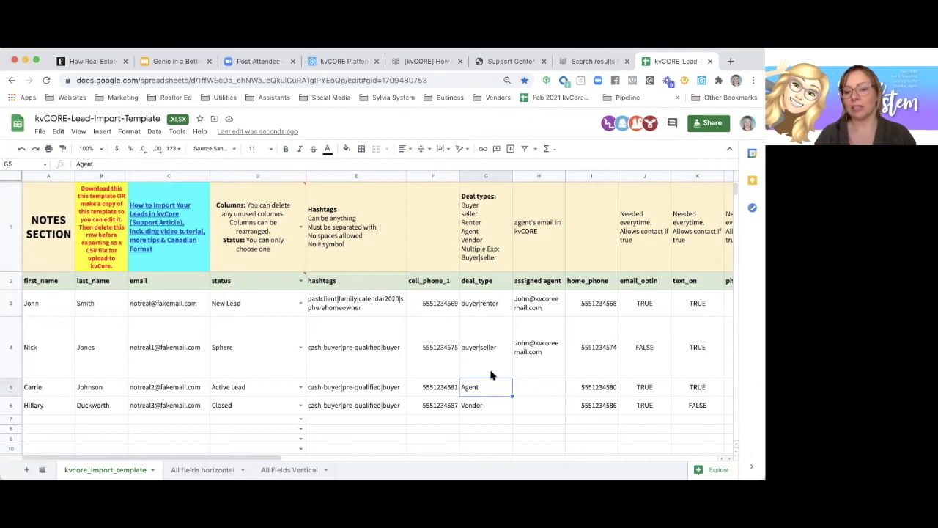
Review the assigned agent note, check the account's contact details in kvCORE, and return to the import template.
left_click(533, 238)
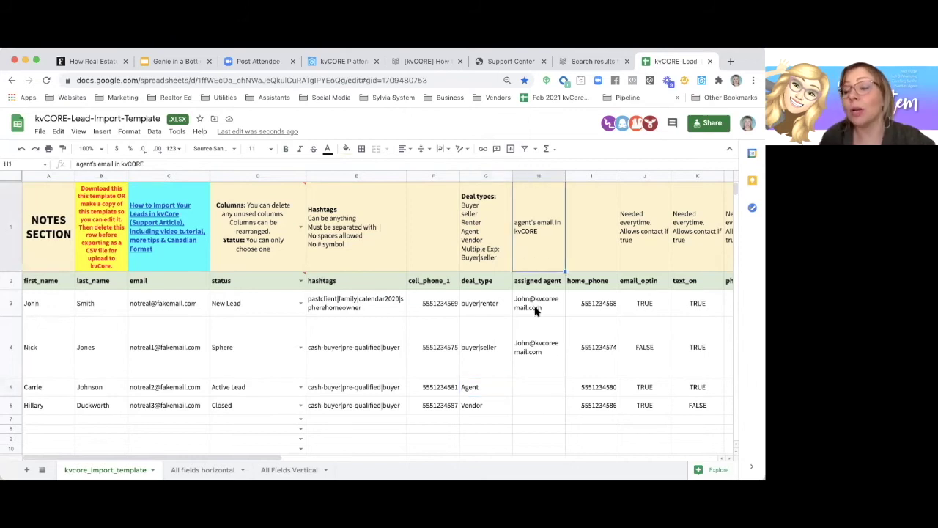
mouse_move(535, 309)
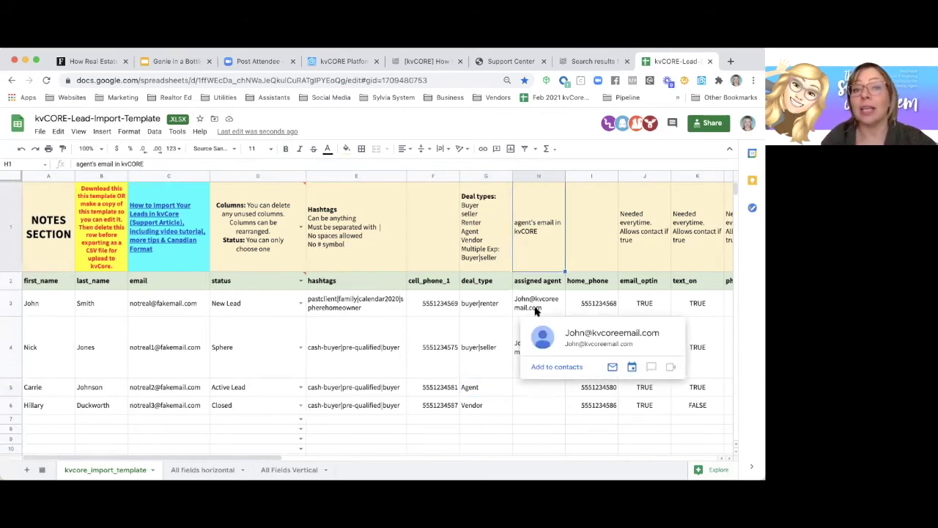
left_click(328, 65)
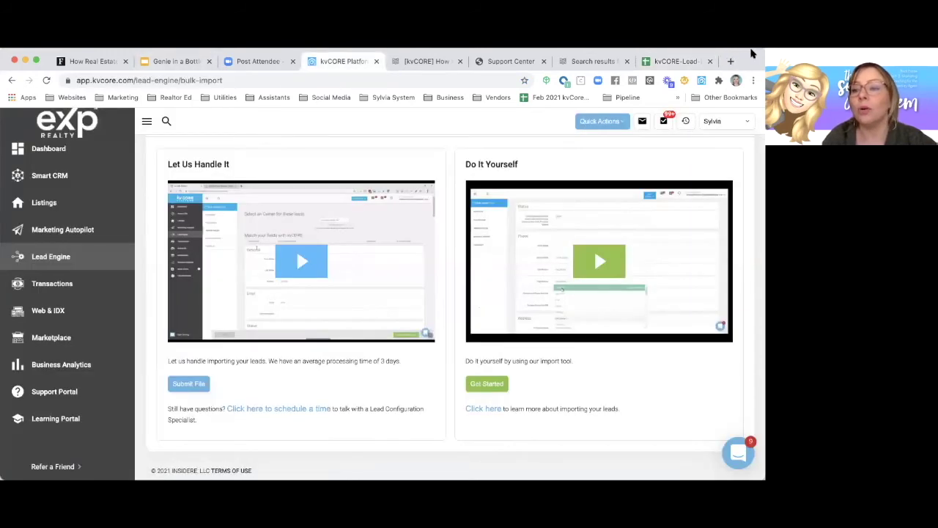
left_click(717, 122)
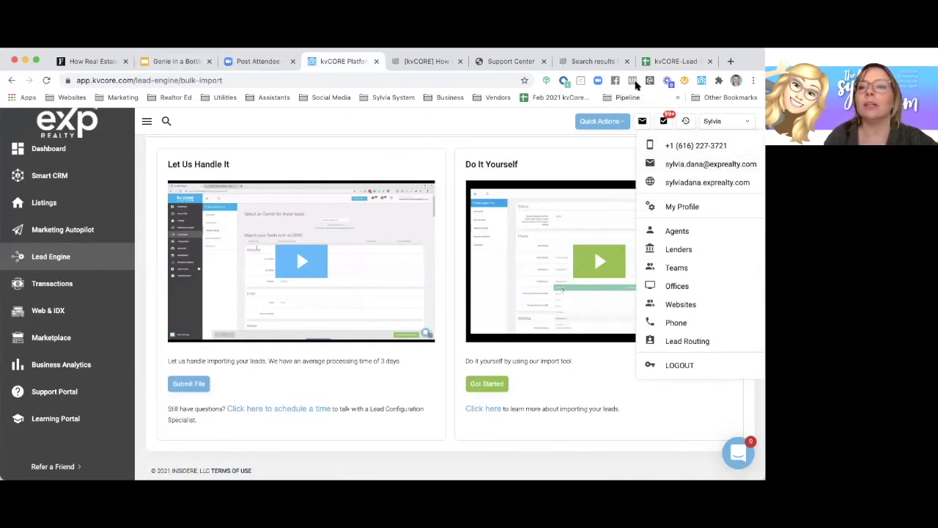
left_click(671, 64)
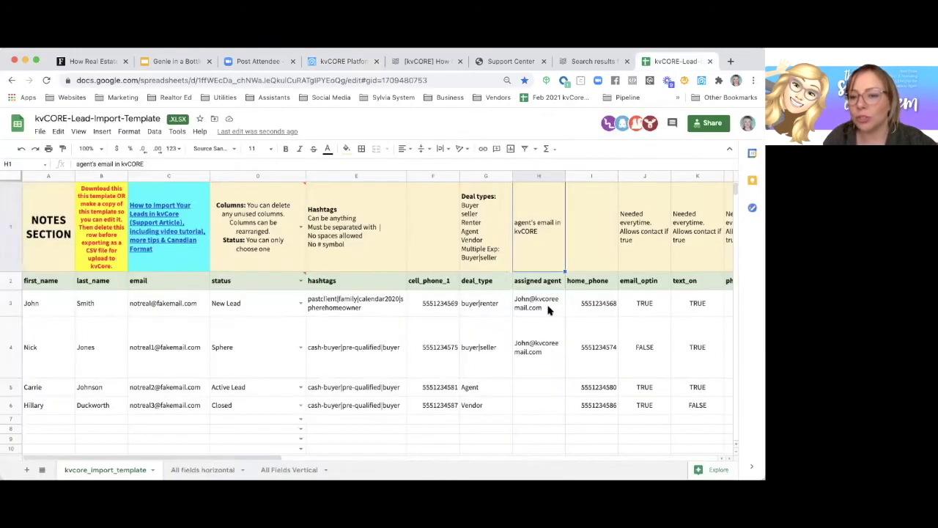
Go through the first sample contact's values from home_phone across to primary_city.
key("Right")
key("Right")
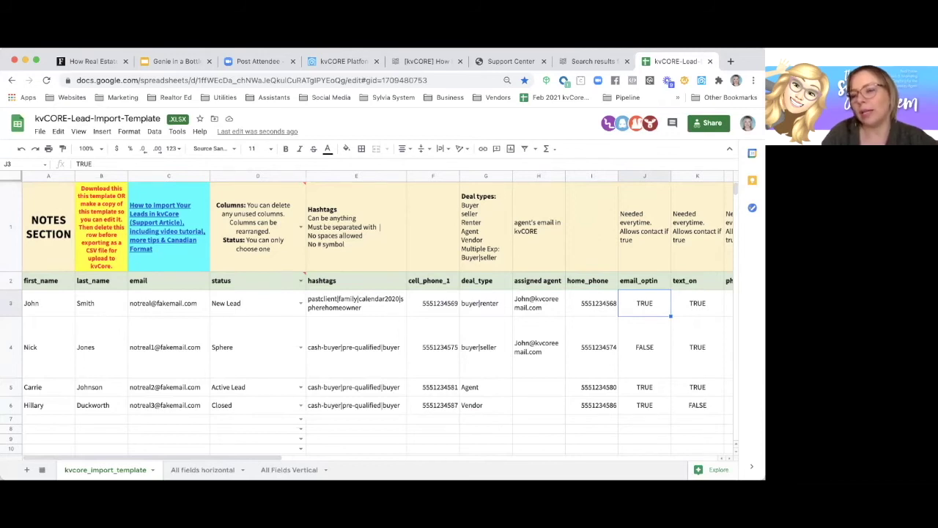
key("Right")
key("Right")
key("Right")
key("Right")
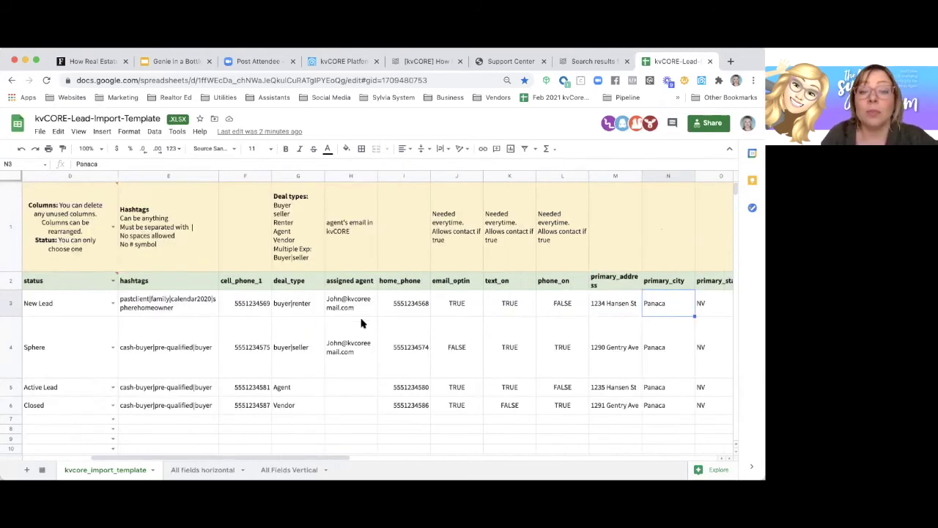
Review the email_optin, text_on and phone_on headers and the notes above them.
left_click(456, 281)
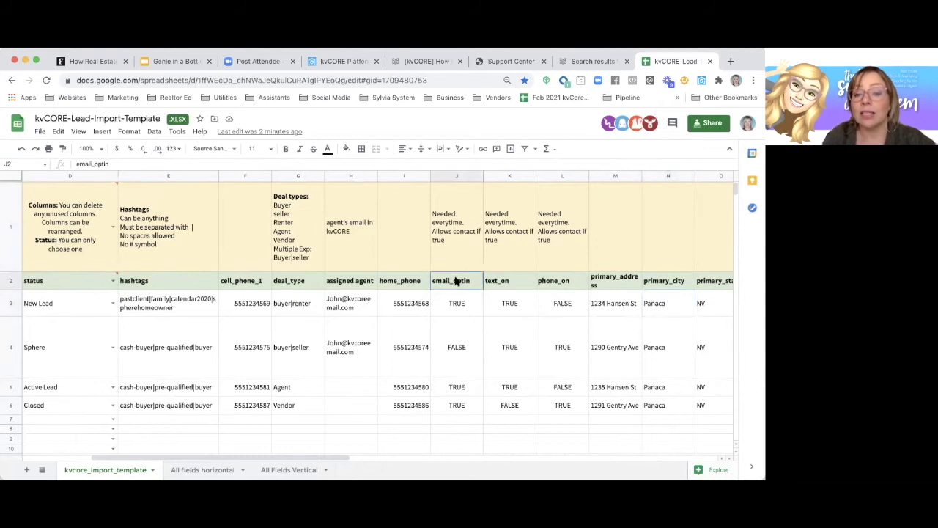
key("Right")
key("Right")
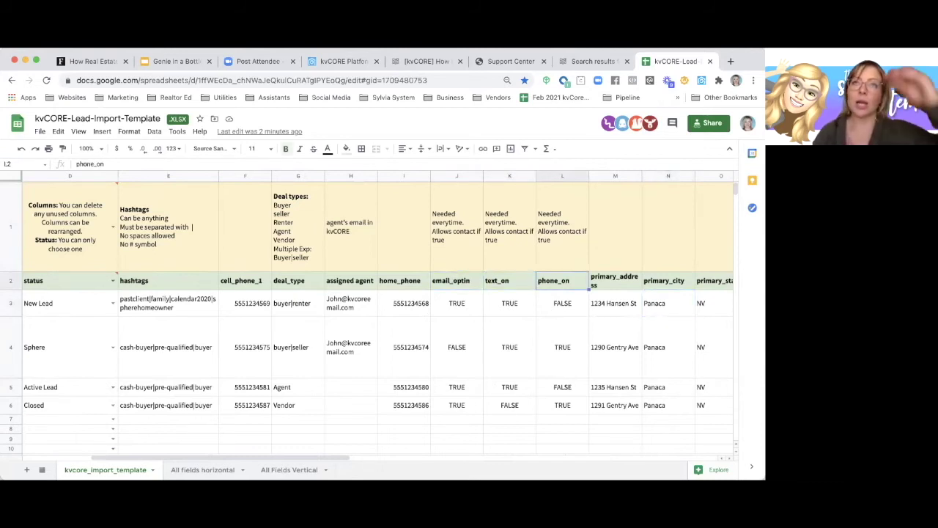
key("Left")
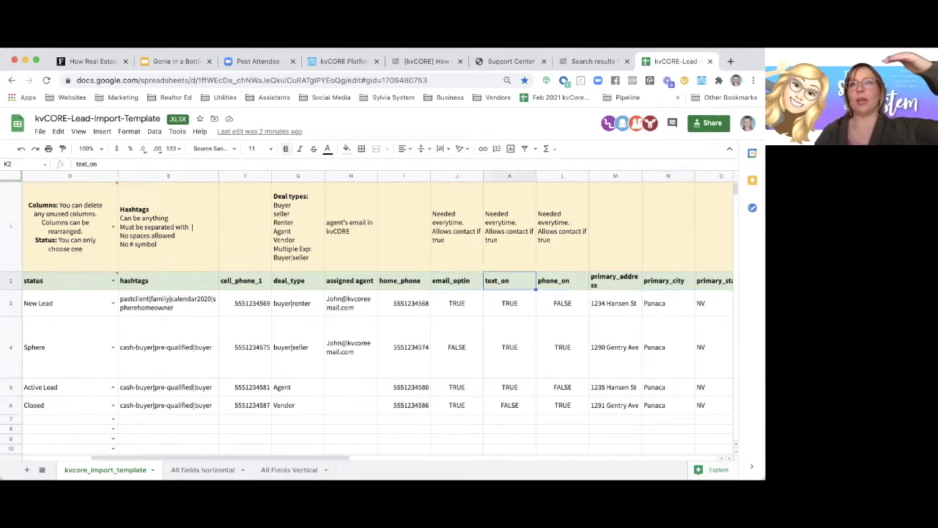
key("Left")
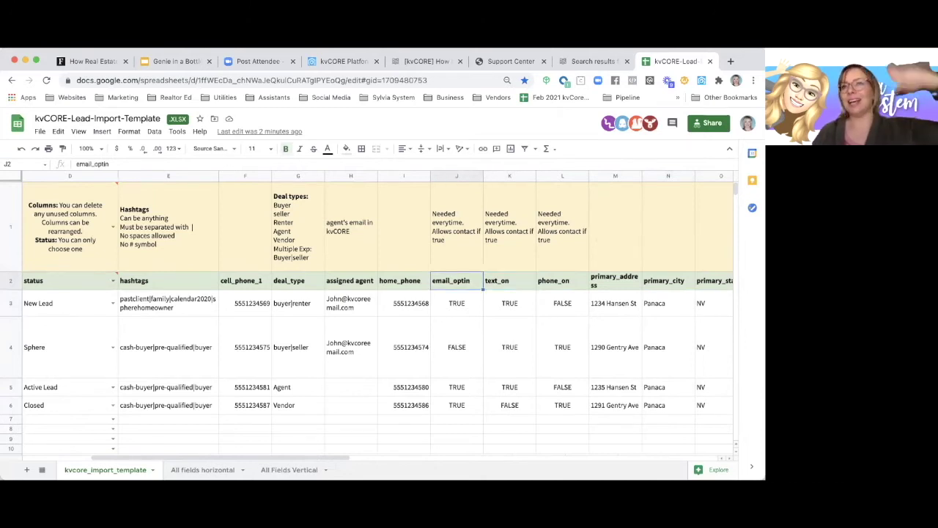
left_click(510, 280)
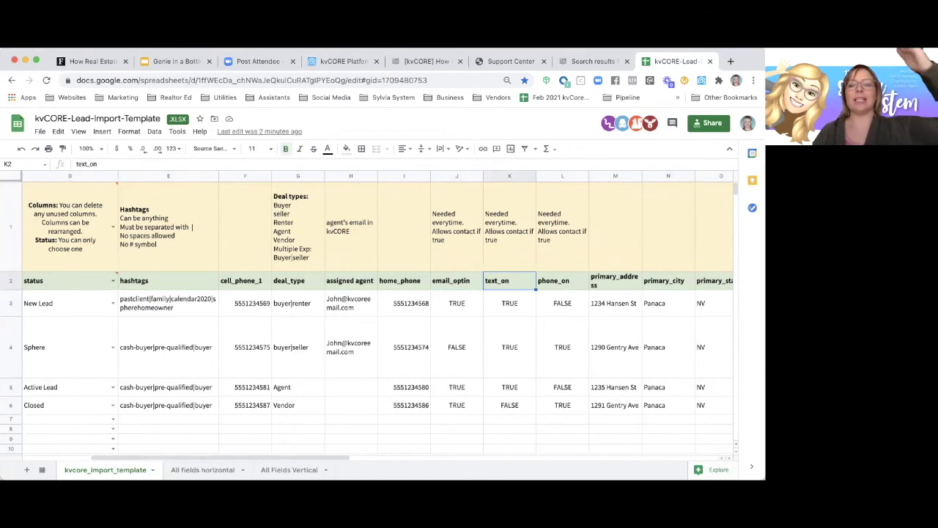
left_click(562, 280)
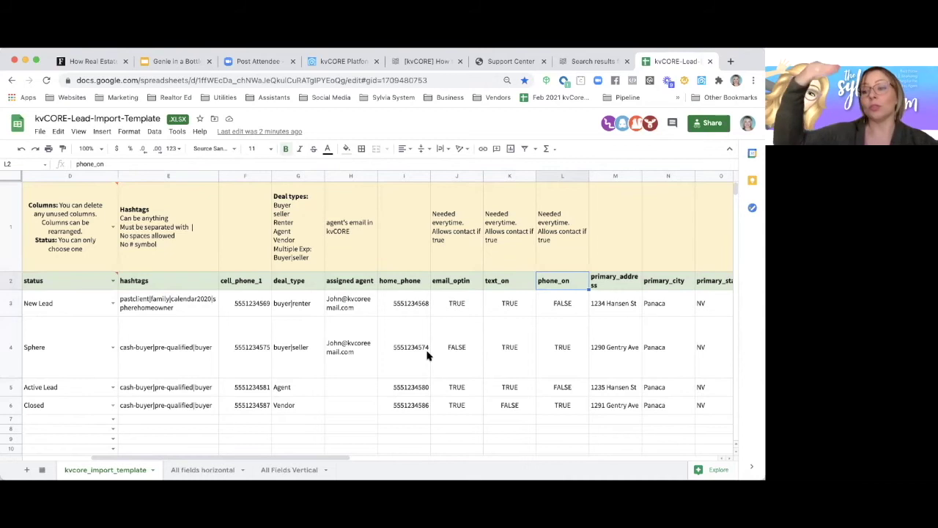
Check the first sample contact's TRUE and FALSE entries for email, text and phone permission.
left_click(462, 317)
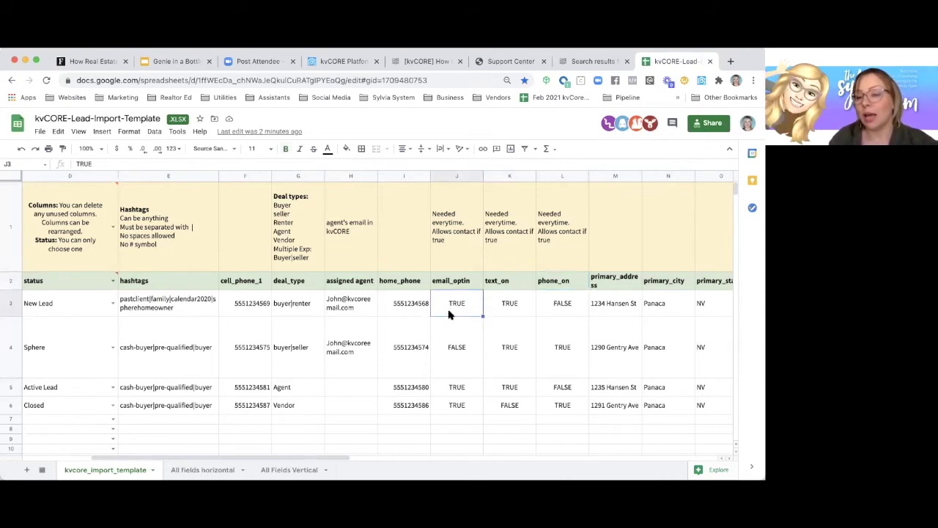
left_click(511, 312)
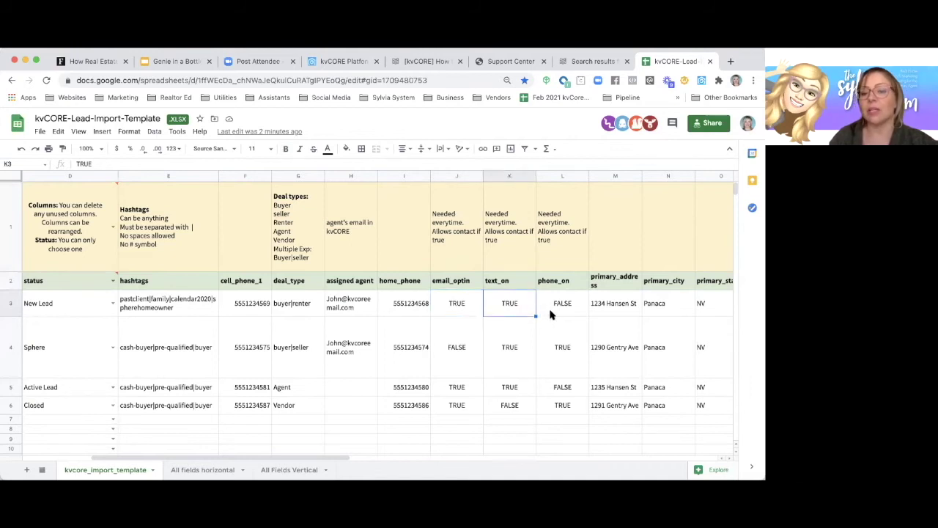
left_click(557, 313)
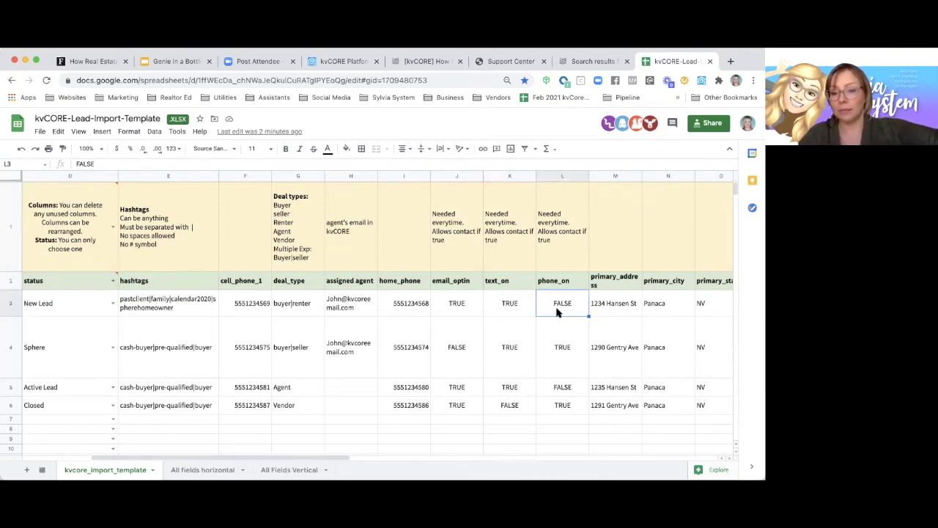
left_click(447, 315)
left_click(532, 315)
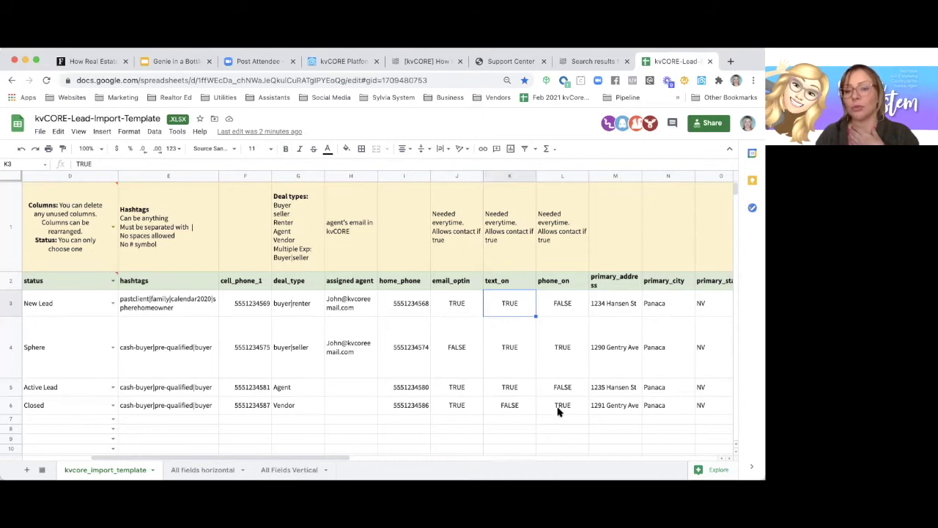
Go through the address headers from primary_address to primary_zip and on to last_closing_date.
left_click(595, 284)
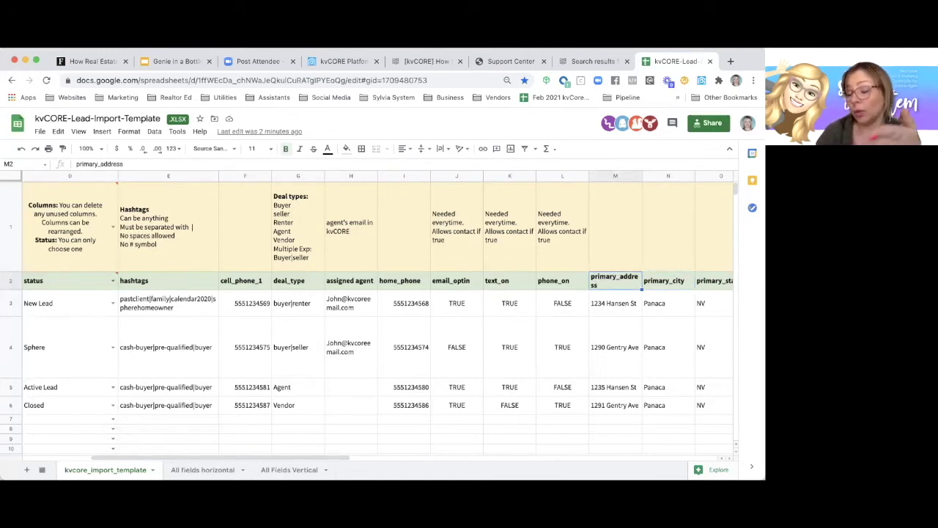
key("Right")
key("Right")
key("Right")
key("Left")
key("Left")
key("Left")
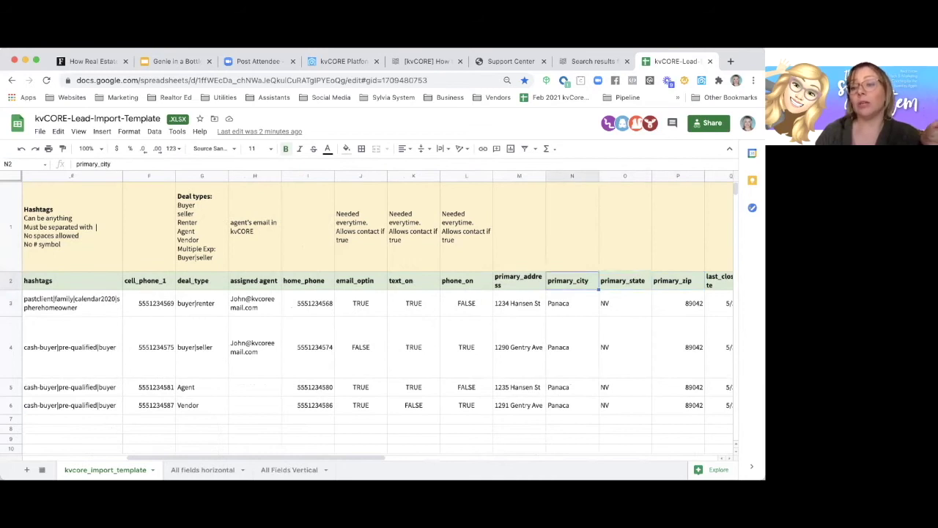
key("Right")
key("Right")
key("Right")
key("Right")
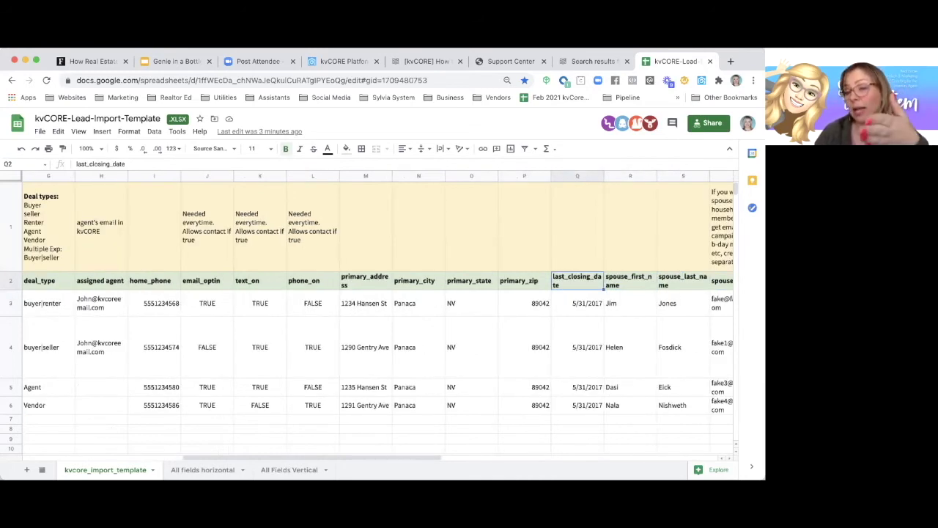
Review the spouse name and spouse_email headers, including the note about creating separate contacts for household members.
key("Right")
key("Right")
key("Right")
key("Right")
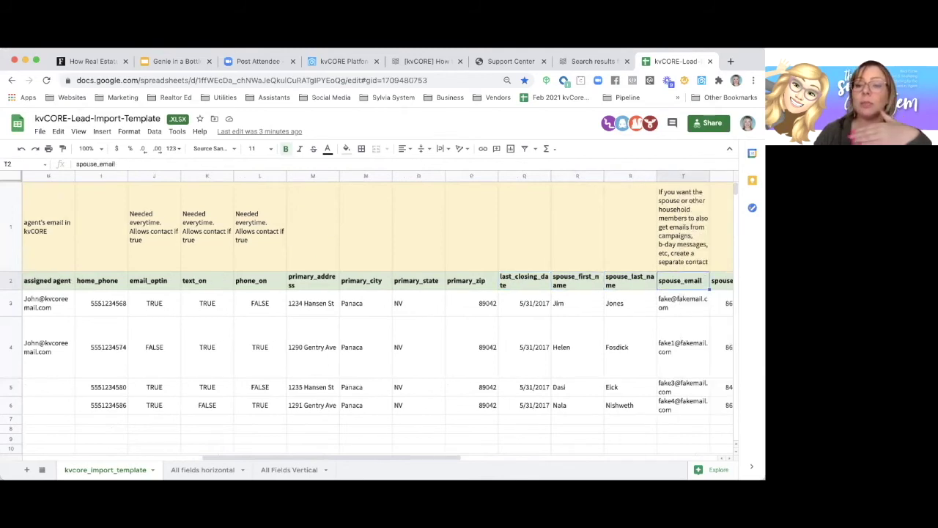
key("Left")
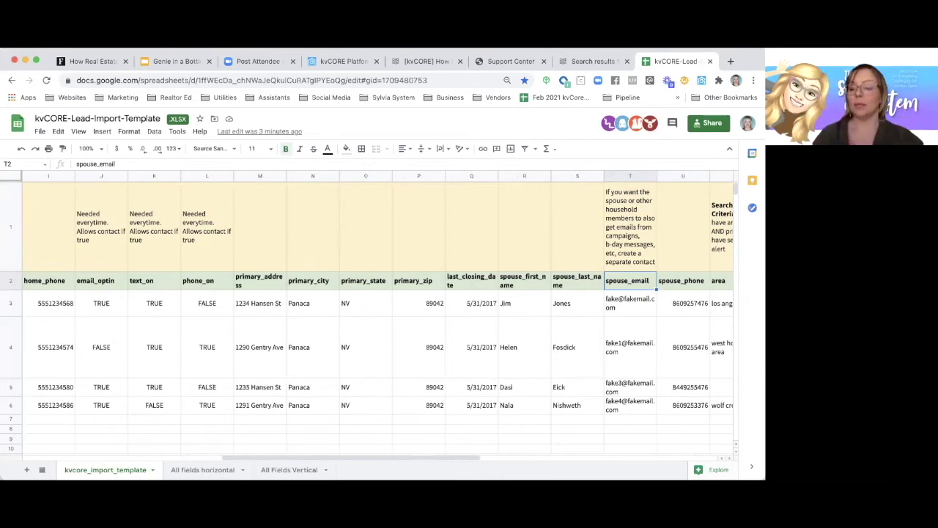
Go through the spouse_phone, area and price columns and the sample contacts' entries in them, continuing to min_year.
key("Right")
key("Down")
key("Right")
key("Right")
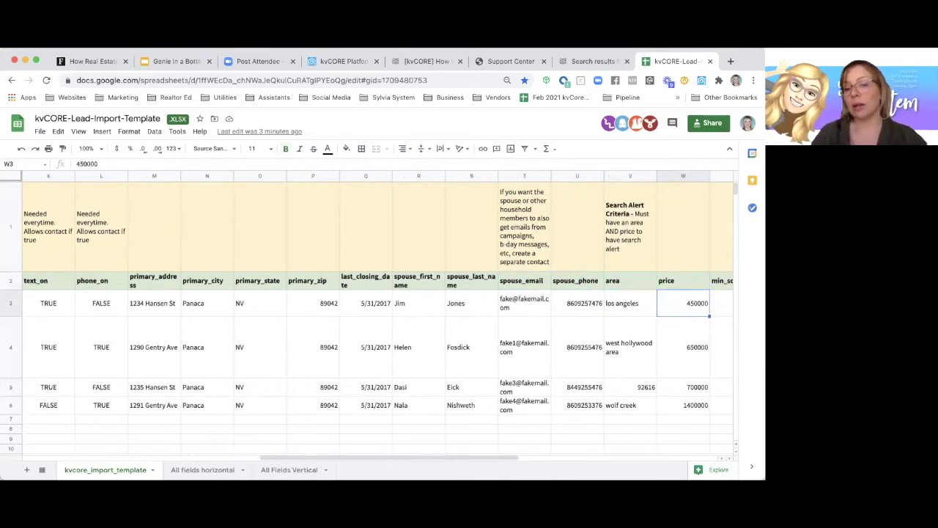
key("Down")
key("Left")
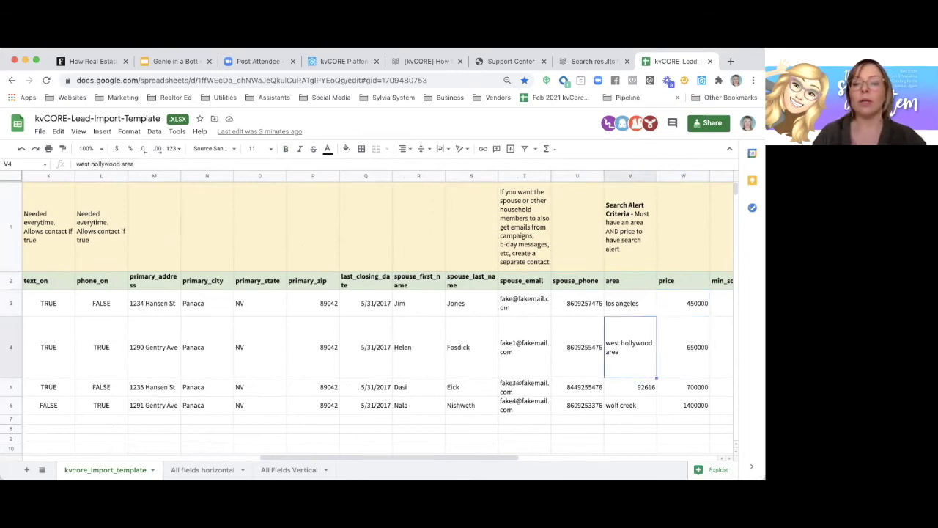
key("Left")
key("Up")
key("Left")
key("Right")
key("Right")
key("Right")
key("Right")
key("Right")
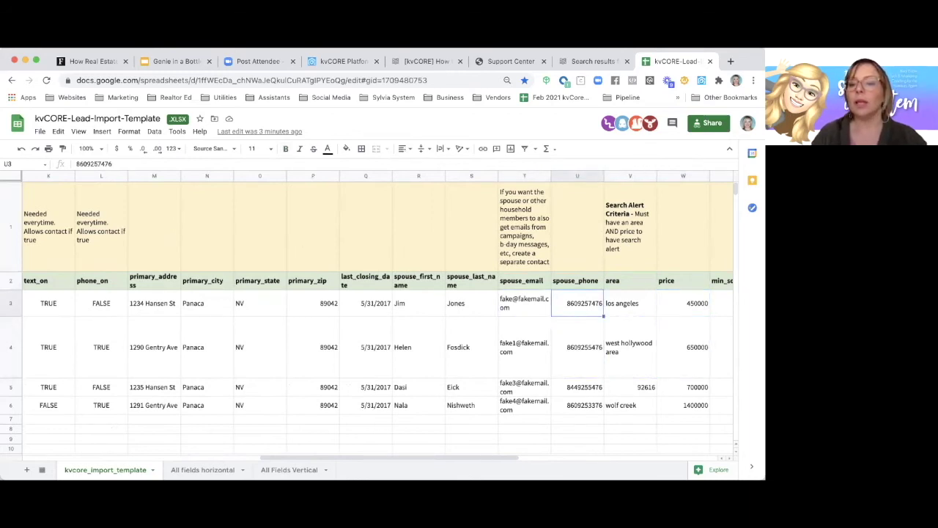
key("Right")
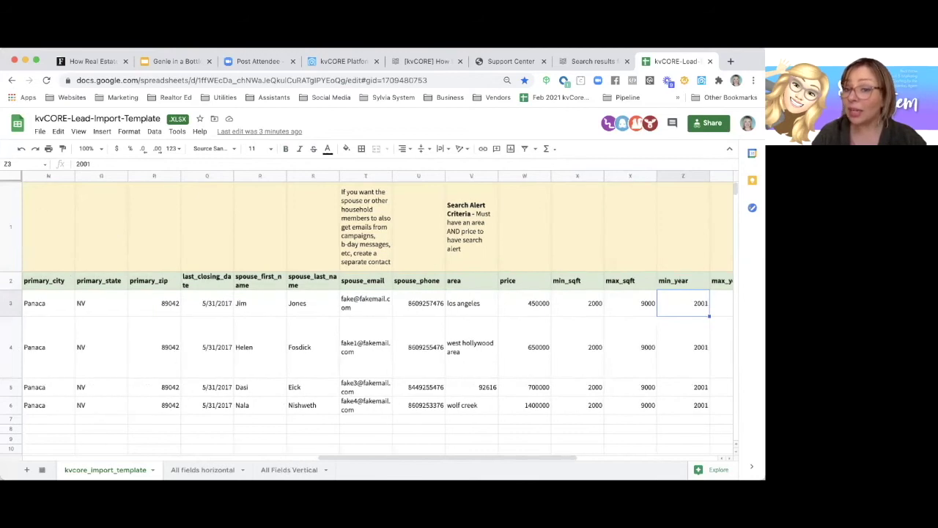
Review the first sample contact's area and price entries, which are both required for a search alert.
left_click(492, 314)
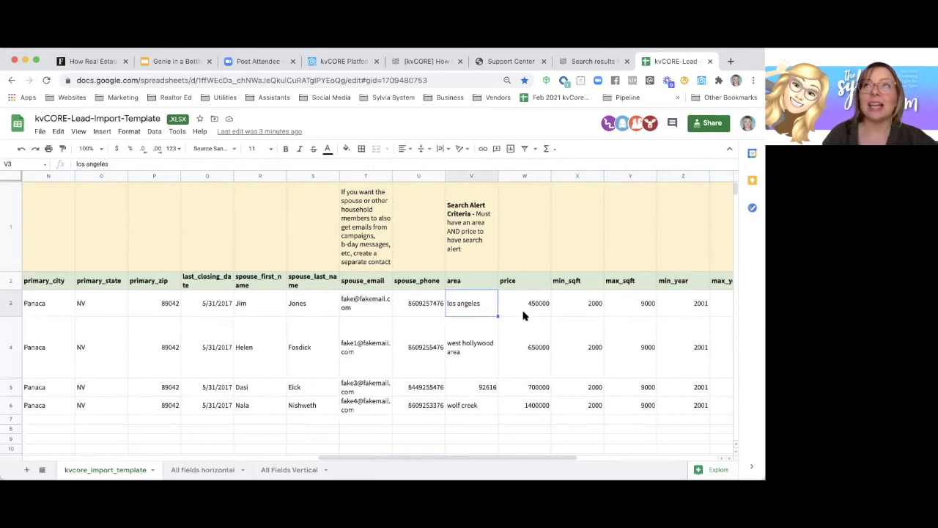
left_click(524, 314)
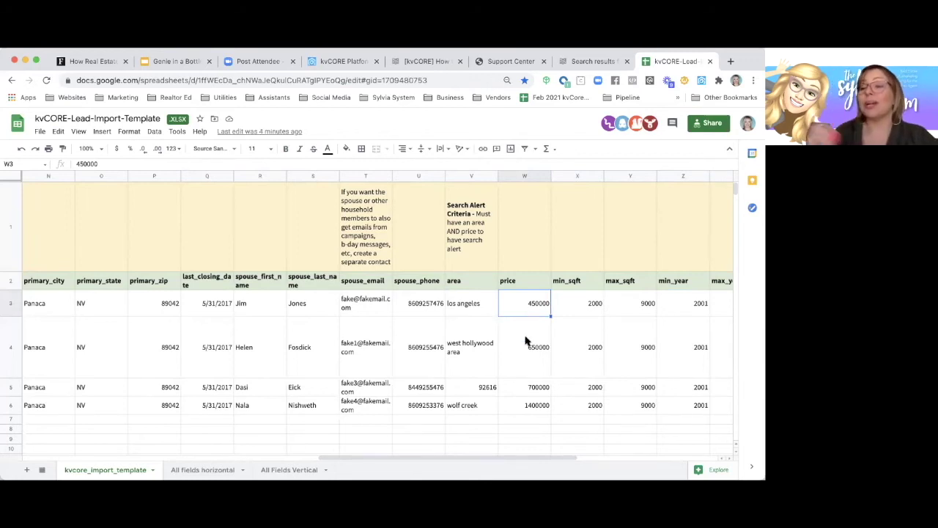
left_click(469, 310)
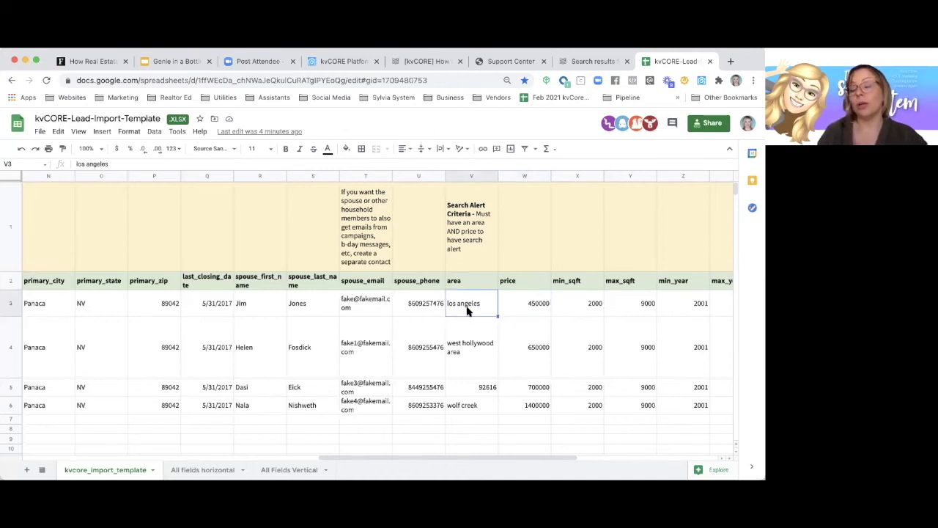
left_click(532, 314)
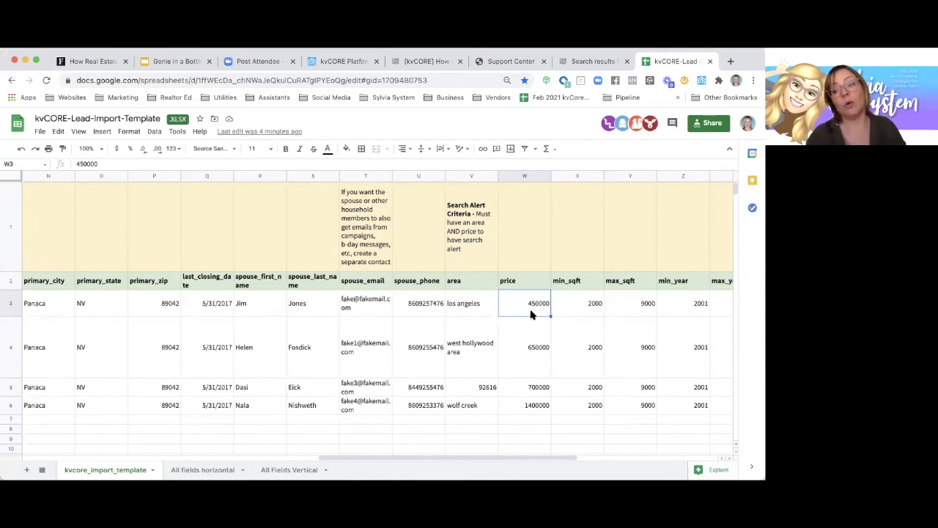
Look over the further search alert criteria from min_sqft and max_sqft through the year range to min_acres.
key("Right")
key("Right")
key("Right")
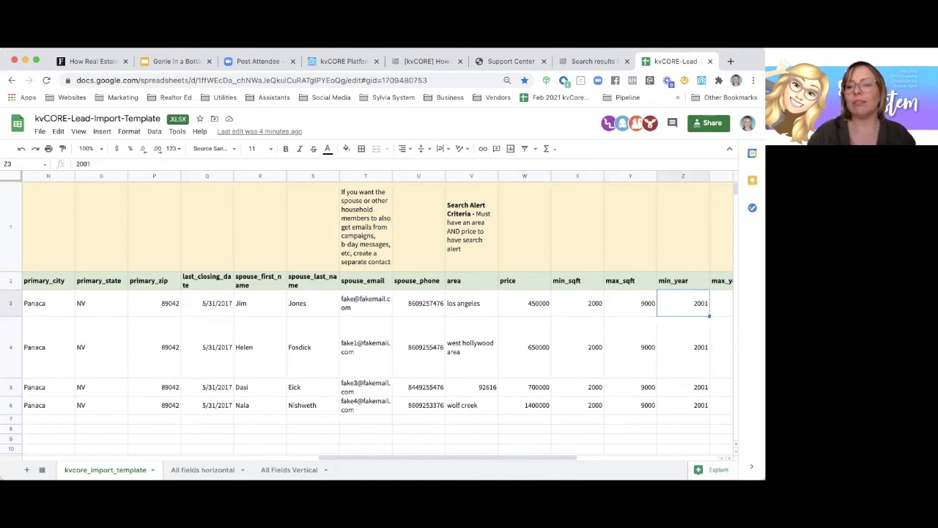
key("Right")
key("Right")
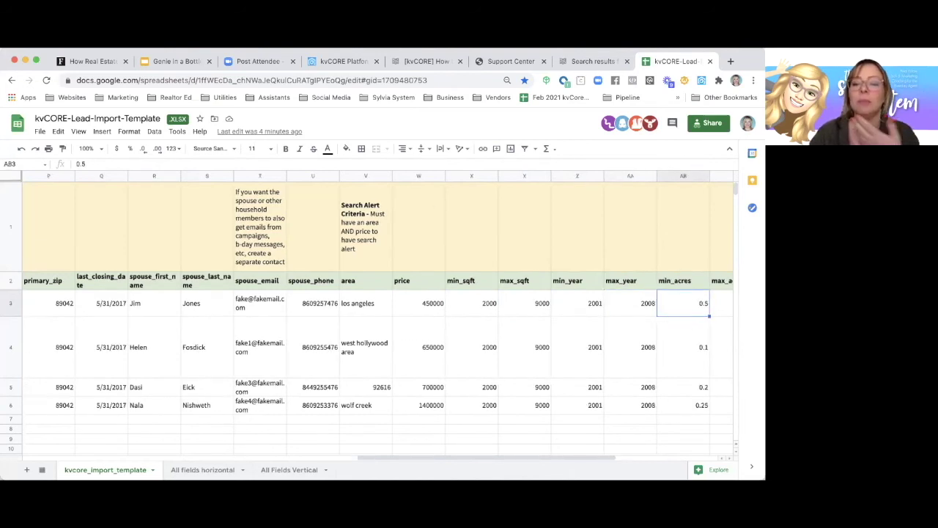
key("Left")
key("Left")
key("Left")
key("Left")
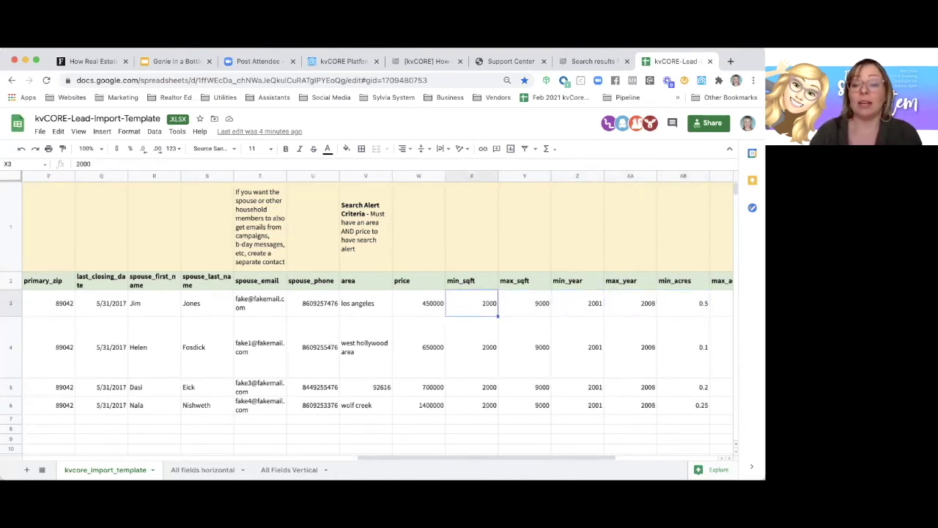
key("Right")
Check the agent_notes column and the birthday column's date format note at the end of the template.
key("ctrl+Right")
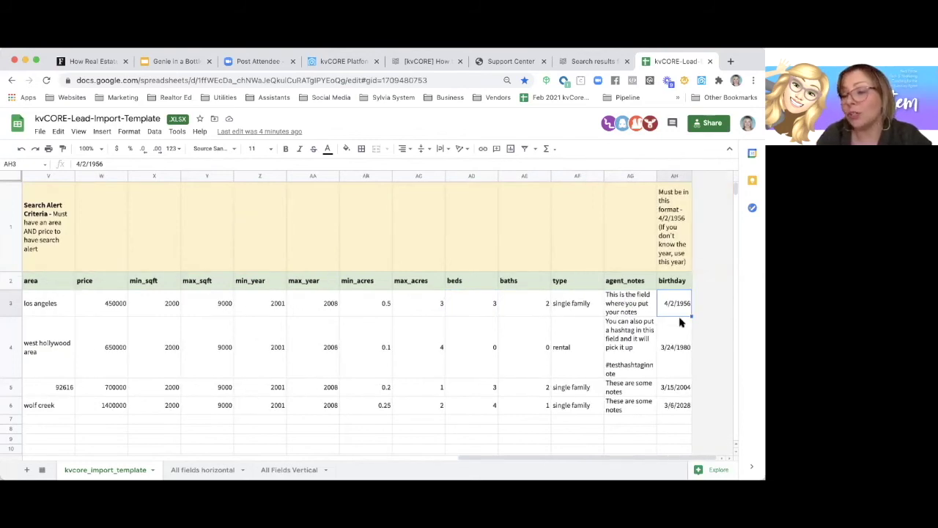
key("Left")
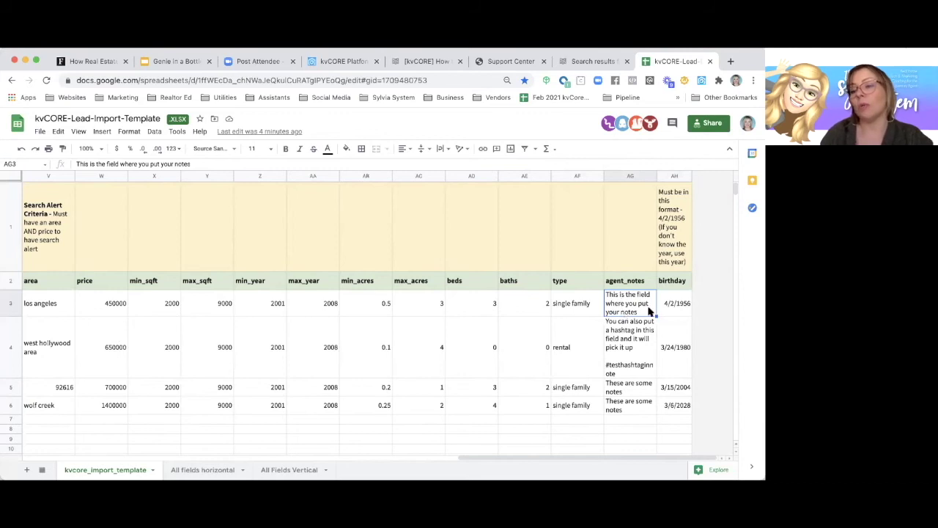
left_click(683, 236)
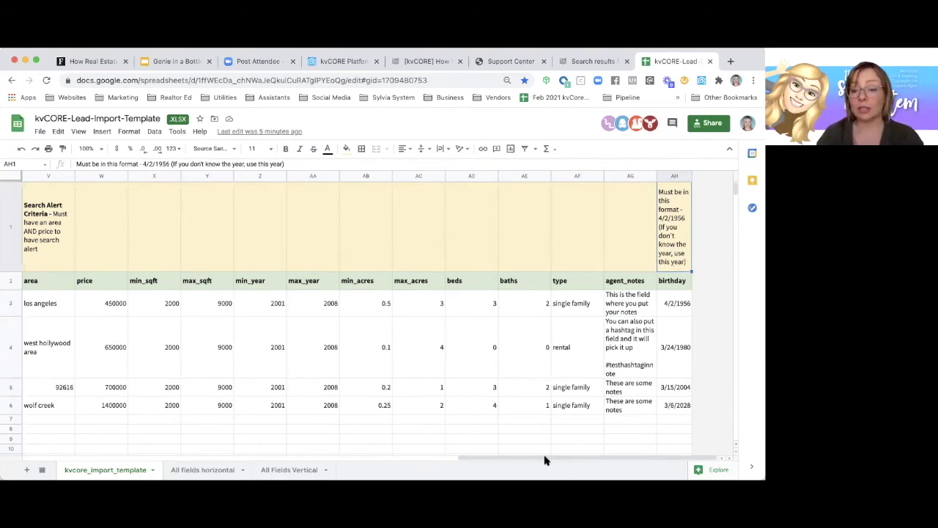
Return to the template's first columns and show the option to download the current sheet as comma-separated values.
scroll(101, 260, "left", 15)
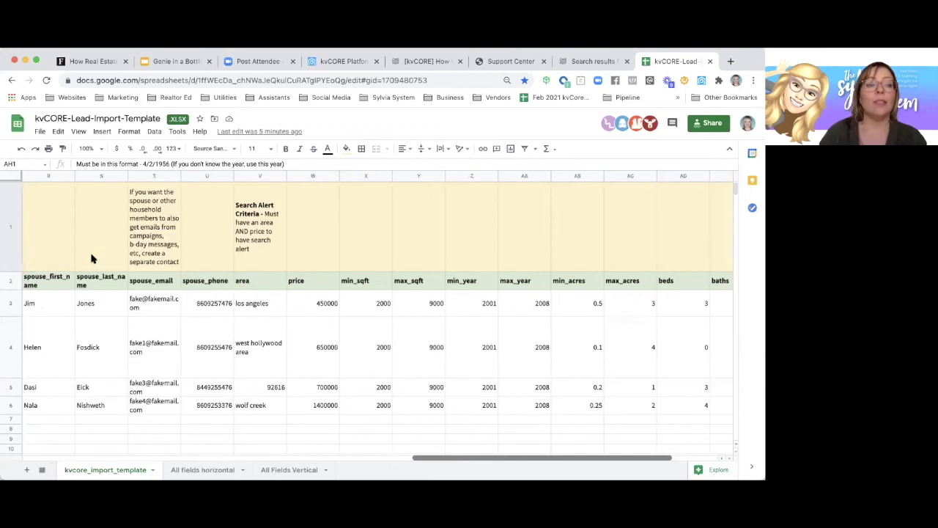
left_click(44, 303)
left_click(39, 131)
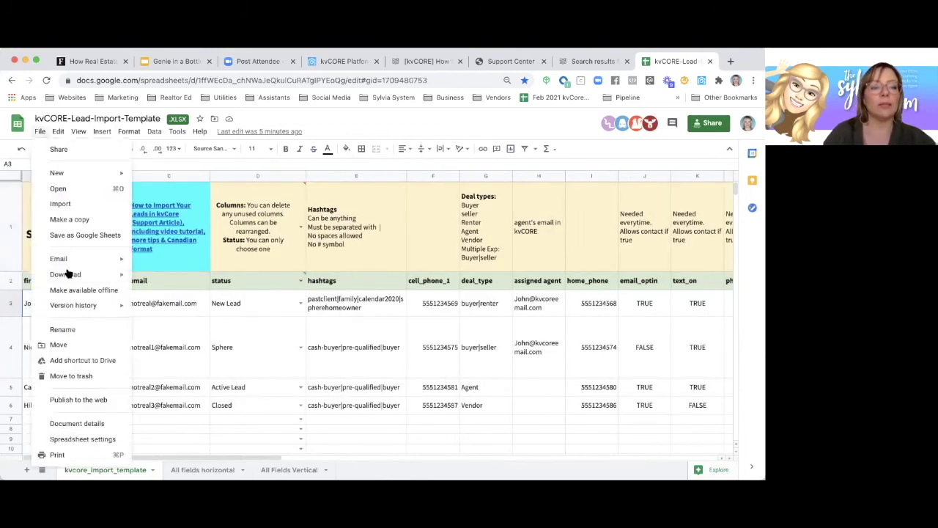
mouse_move(70, 274)
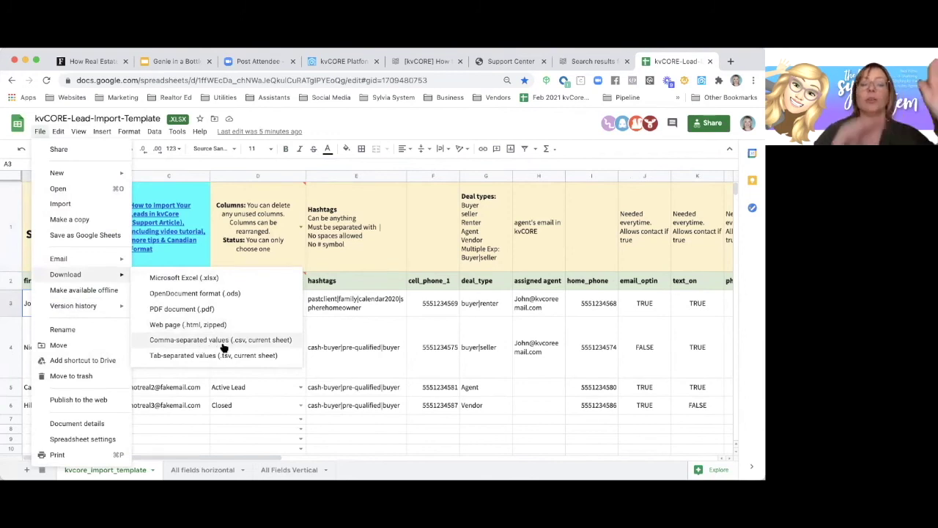
Select the whole notes row above the headers and bring up the file commands.
left_click(9, 240)
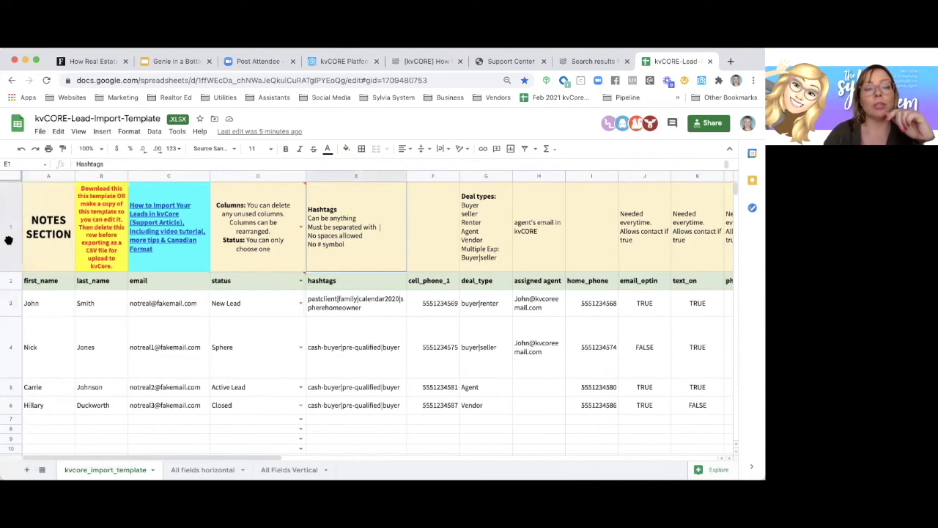
left_click(9, 240)
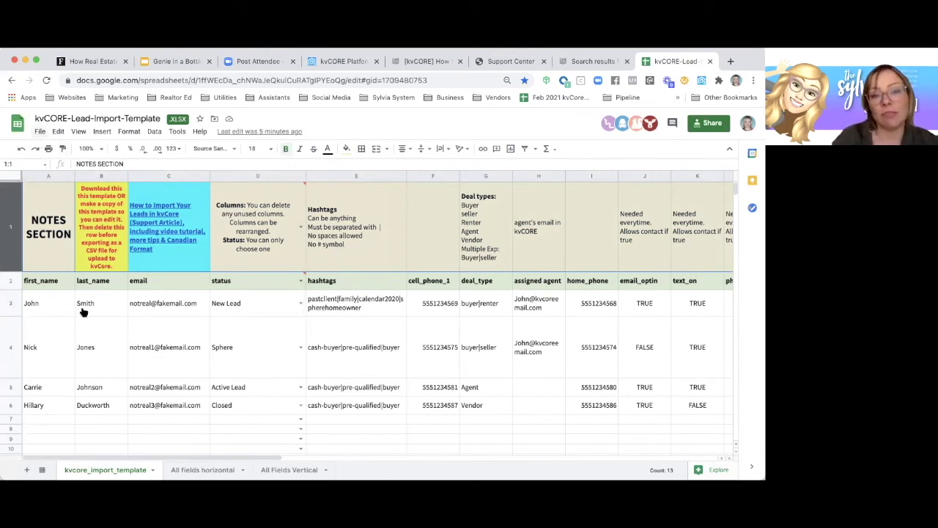
left_click(40, 132)
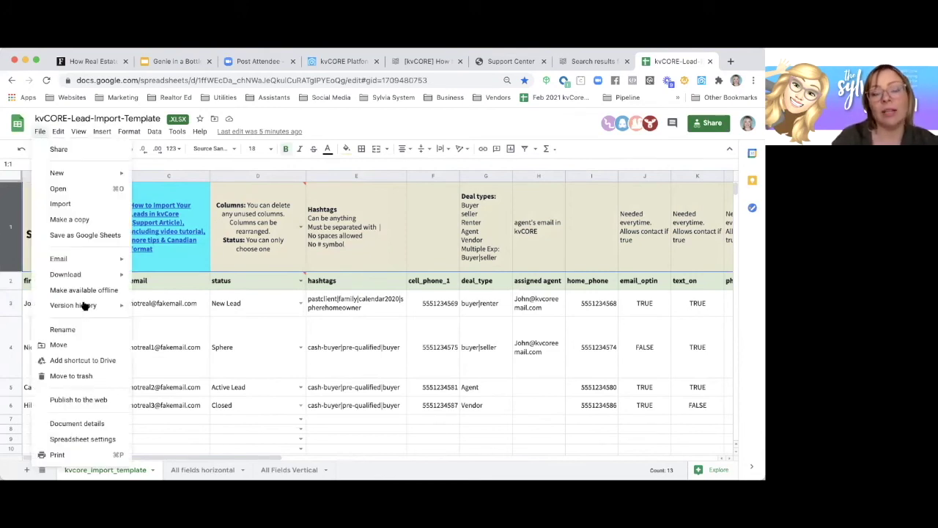
Switch to kvCORE, start the Do It Yourself import, and open then dismiss the file browser for the CSV upload.
left_click(334, 63)
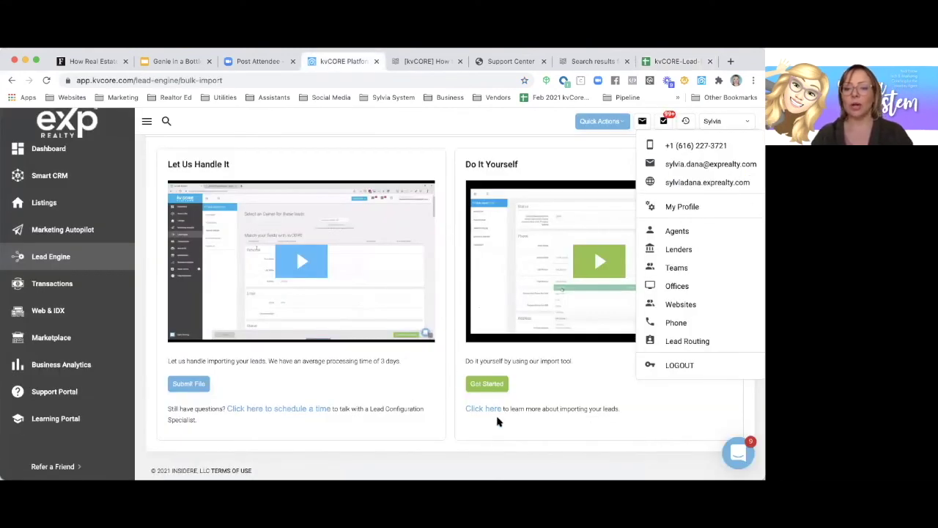
left_click(486, 387)
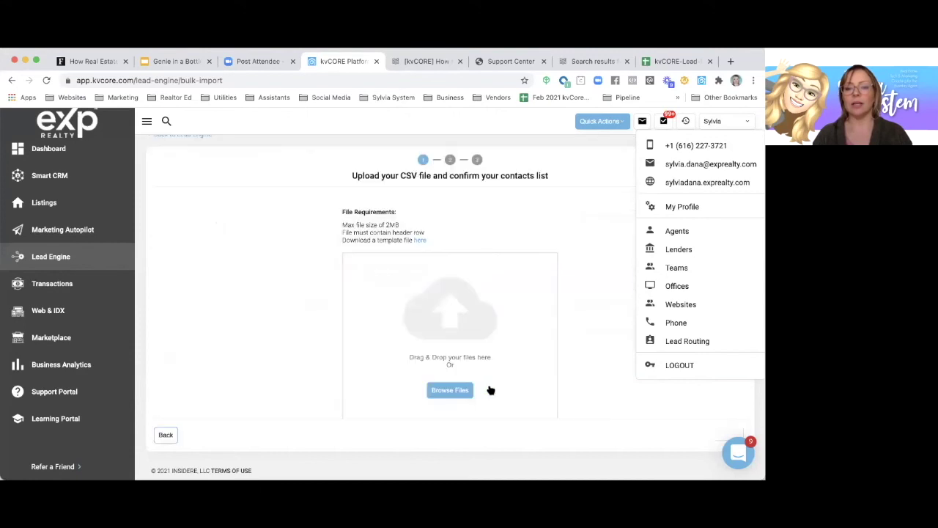
left_click(450, 391)
key("Escape")
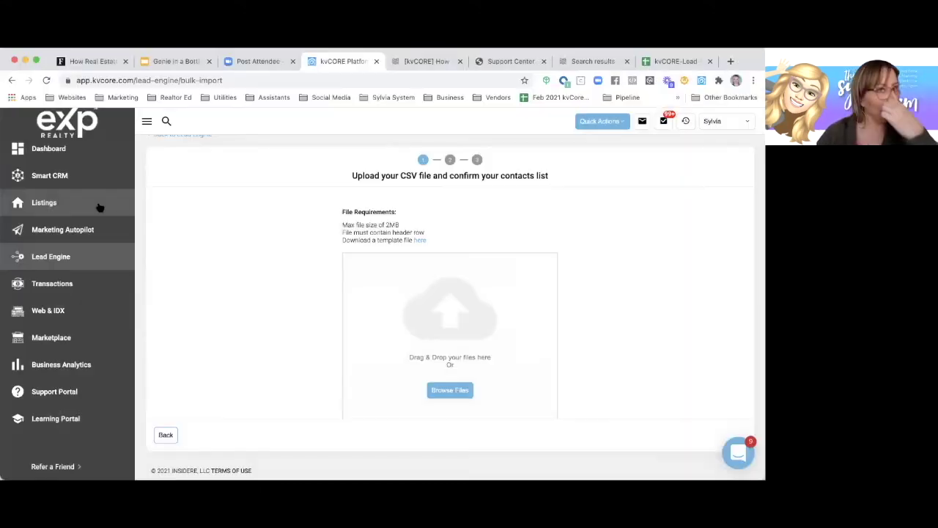
Open Export Contacts in the Smart CRM, check how many contacts it covers, and close it without exporting.
left_click(50, 178)
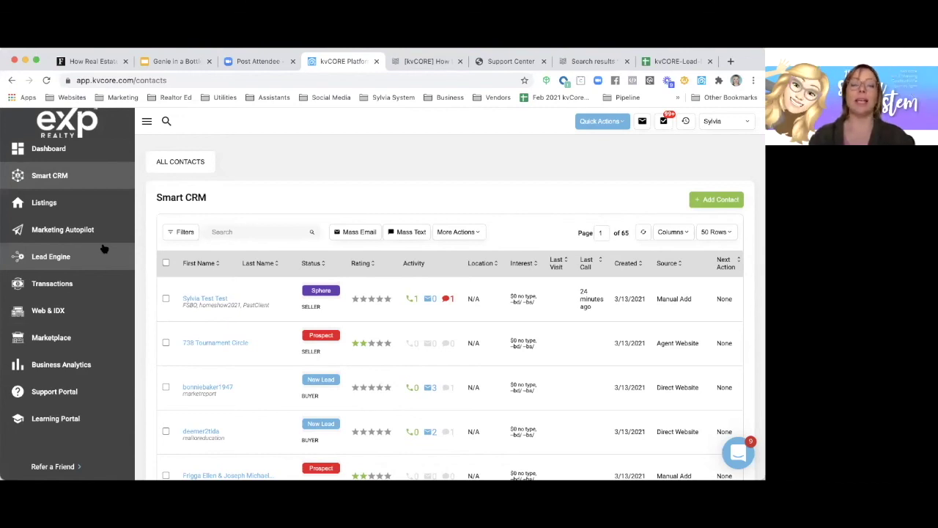
left_click(457, 232)
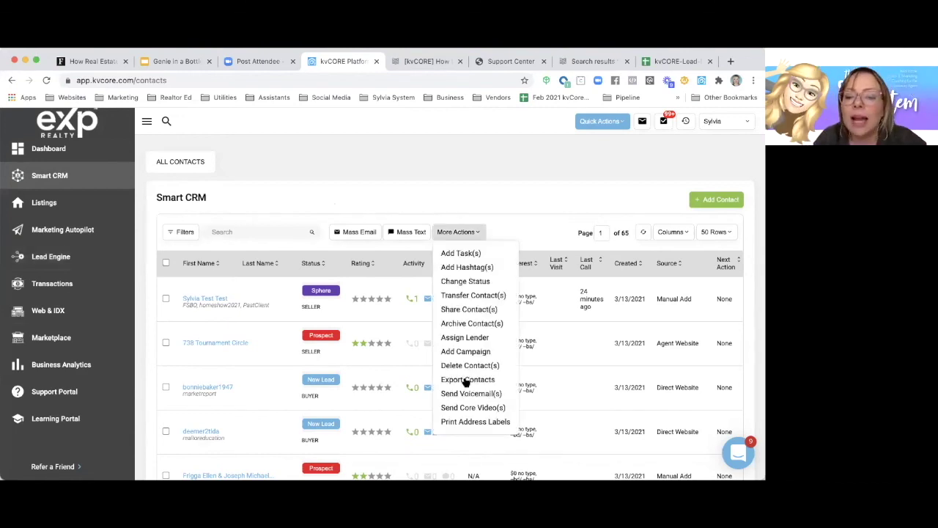
left_click(466, 379)
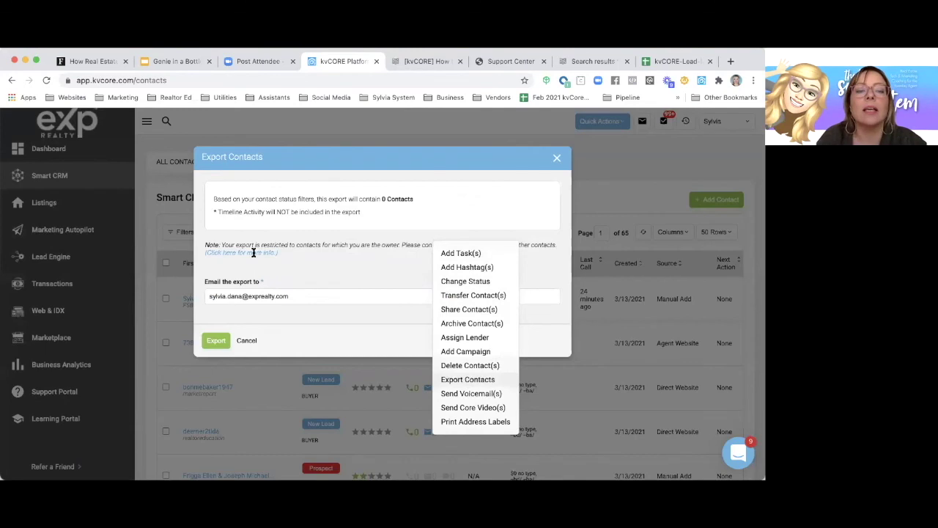
double_click(400, 199)
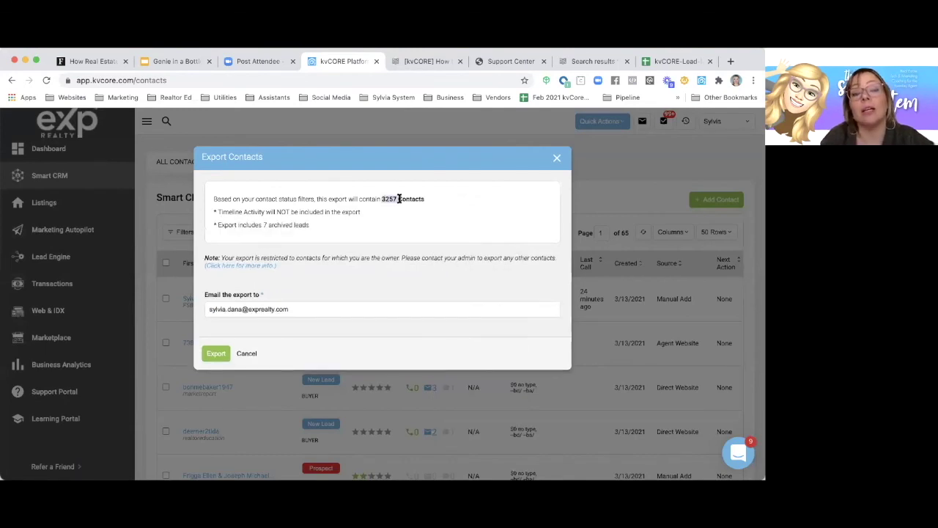
left_click(216, 354)
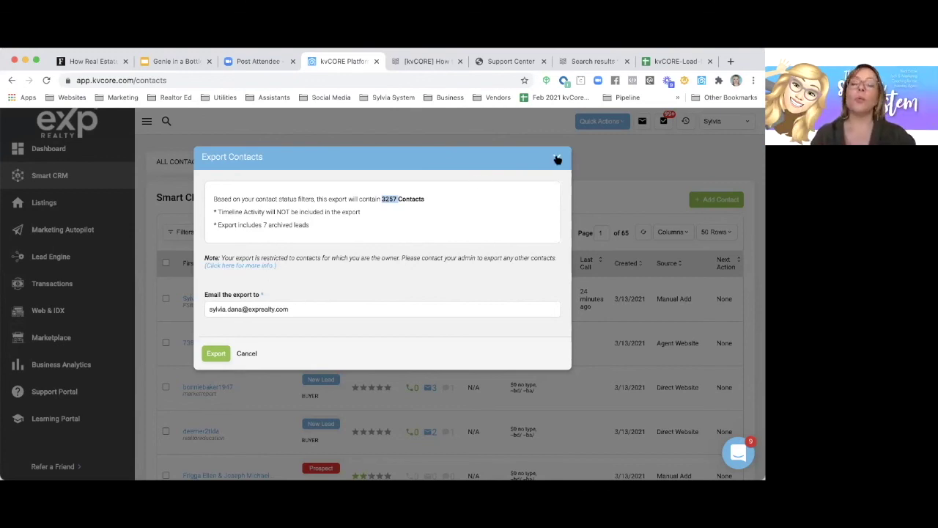
left_click(176, 314)
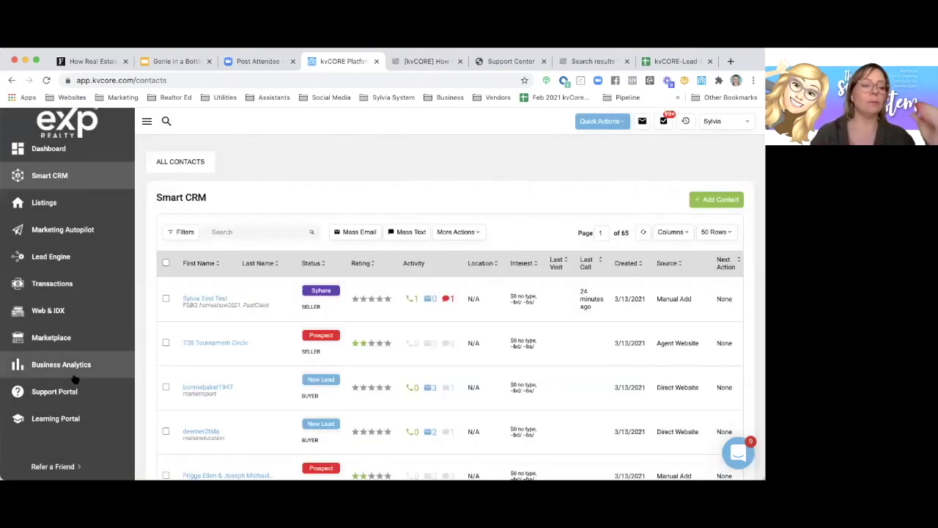
Find the Google Sheets integration in the Marketplace and read its description.
left_click(52, 342)
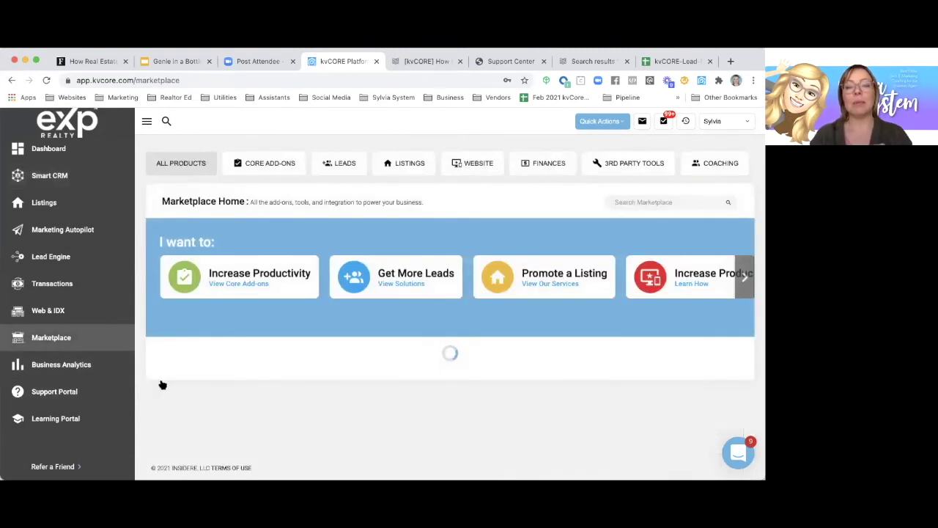
scroll(214, 436, "down", 7)
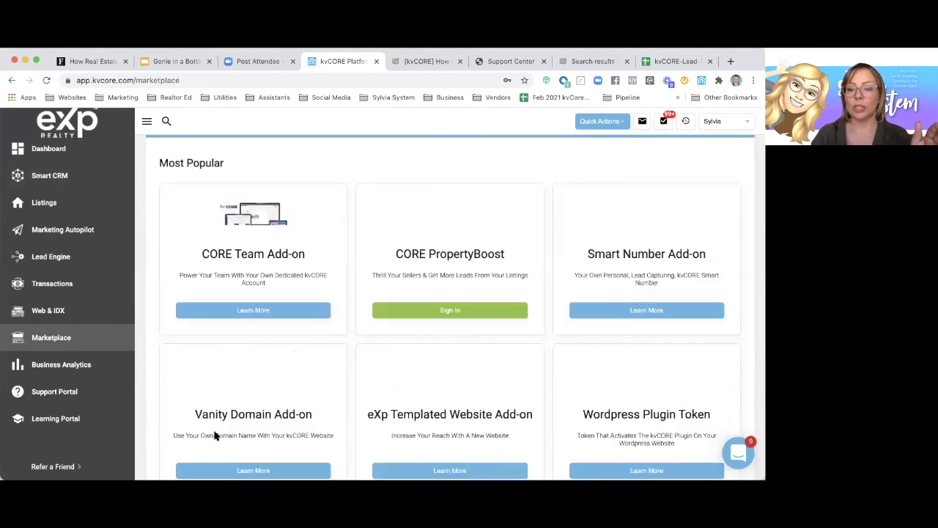
scroll(215, 436, "down", 5)
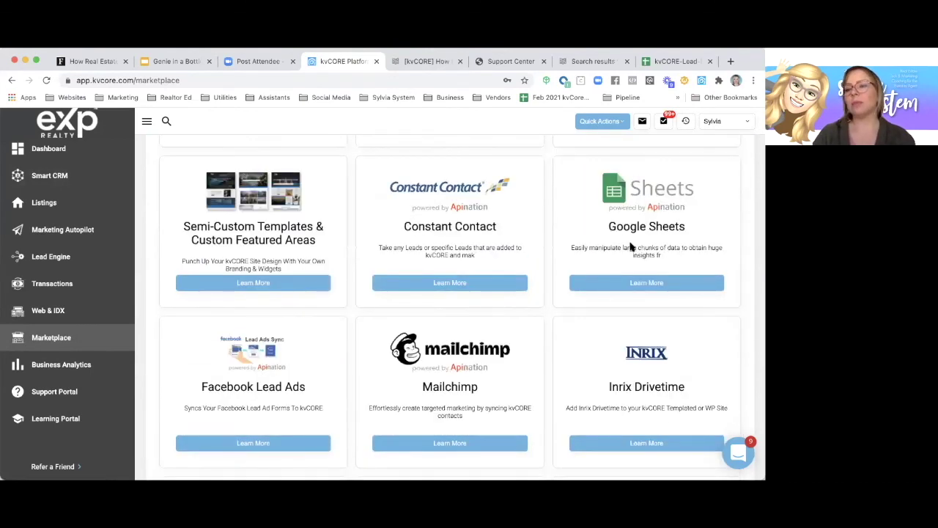
left_click(629, 282)
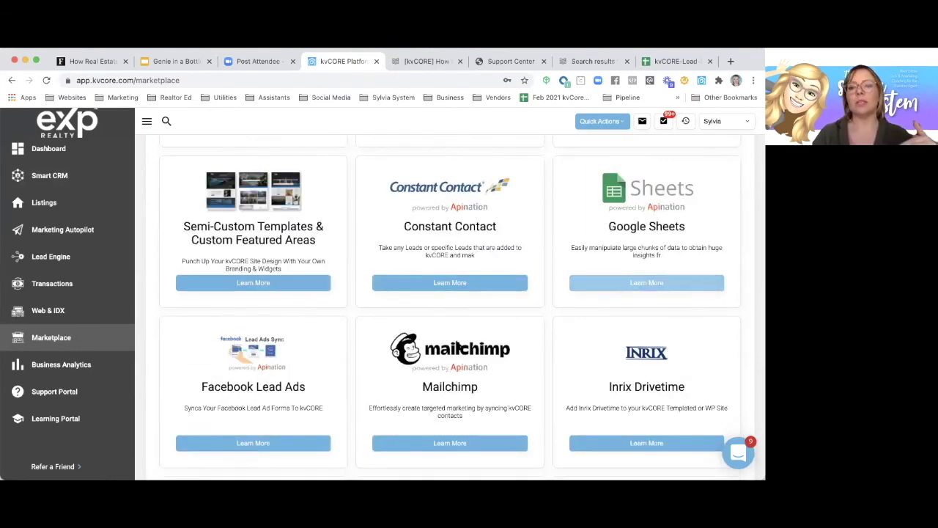
scroll(318, 368, "down", 2)
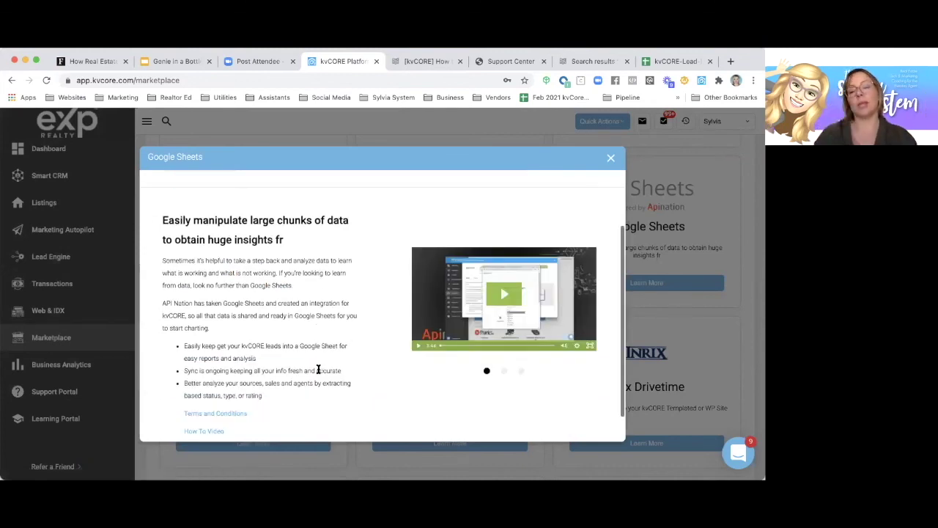